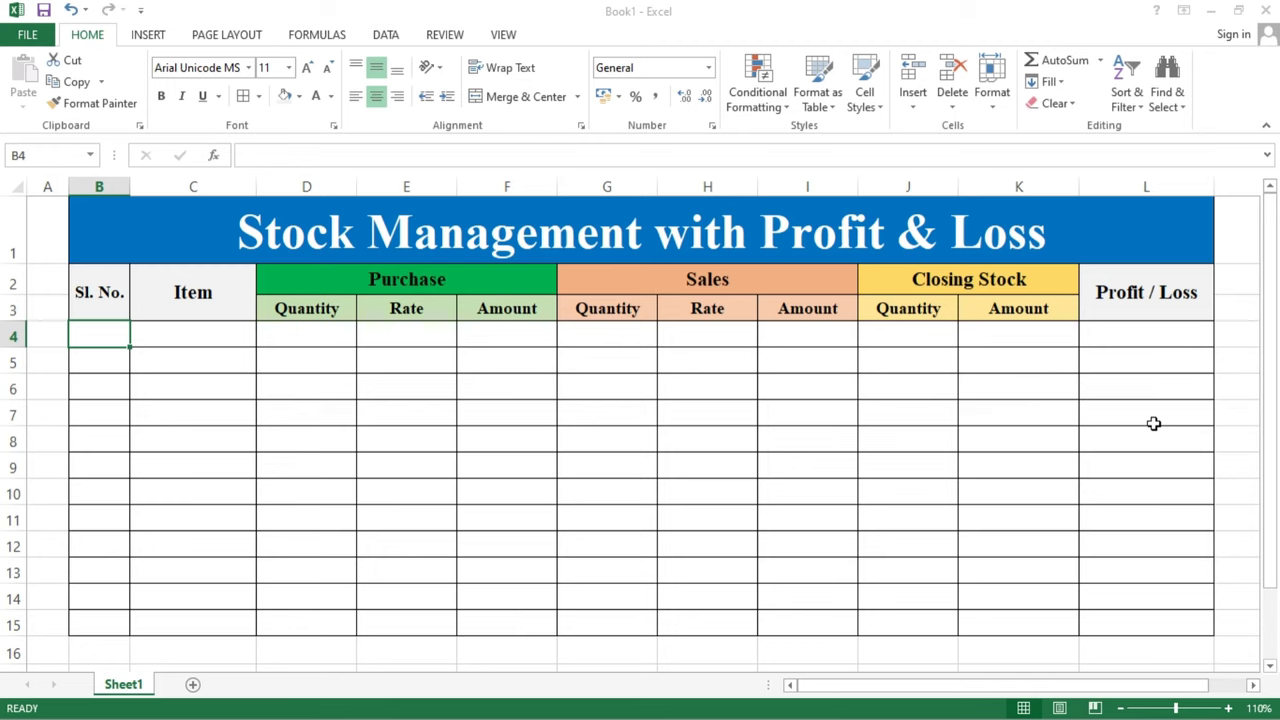
Step: Number the Sl. No. column 1 to 12 by entering 1 and 2 and filling down to B15
type("1")
key("Return")
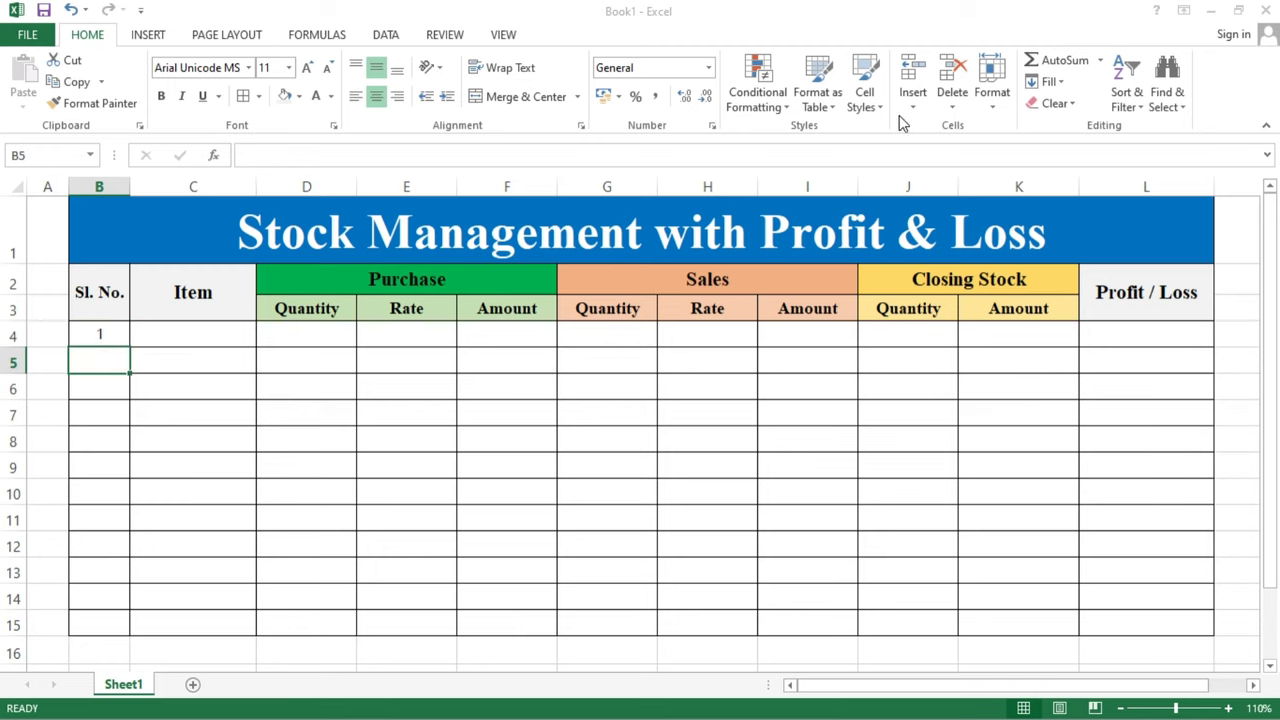
type("2")
key("Return")
mouse_move(110, 331)
left_mouse_down()
mouse_move(128, 366)
mouse_move(131, 628)
left_mouse_up()
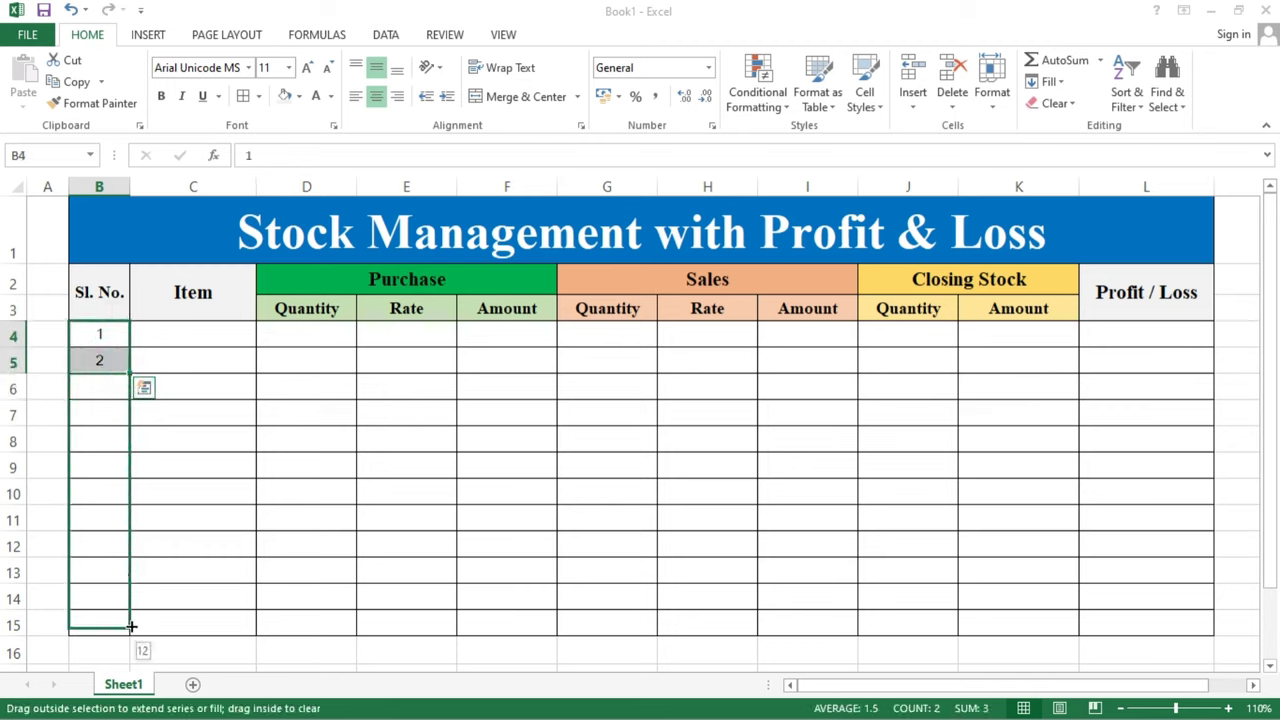
Step: Enter Key Board in row 4 with purchase quantity 25 at rate 350
left_click(200, 338)
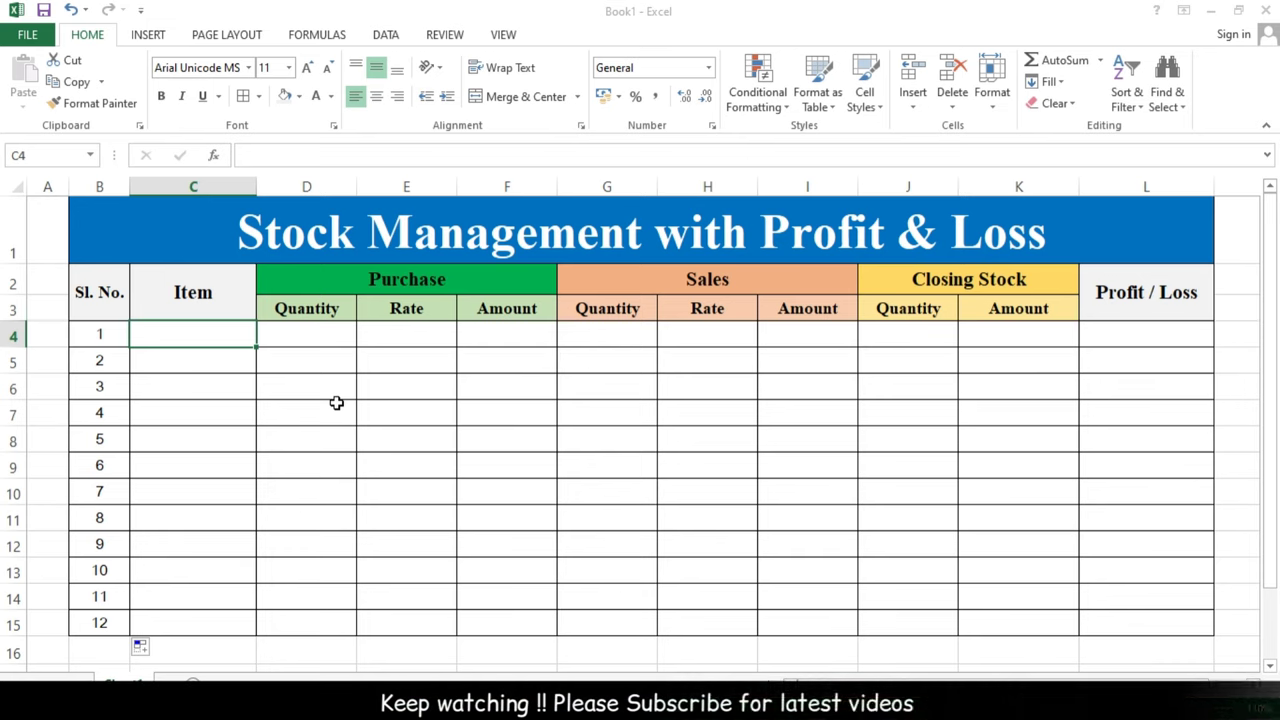
type("Ke")
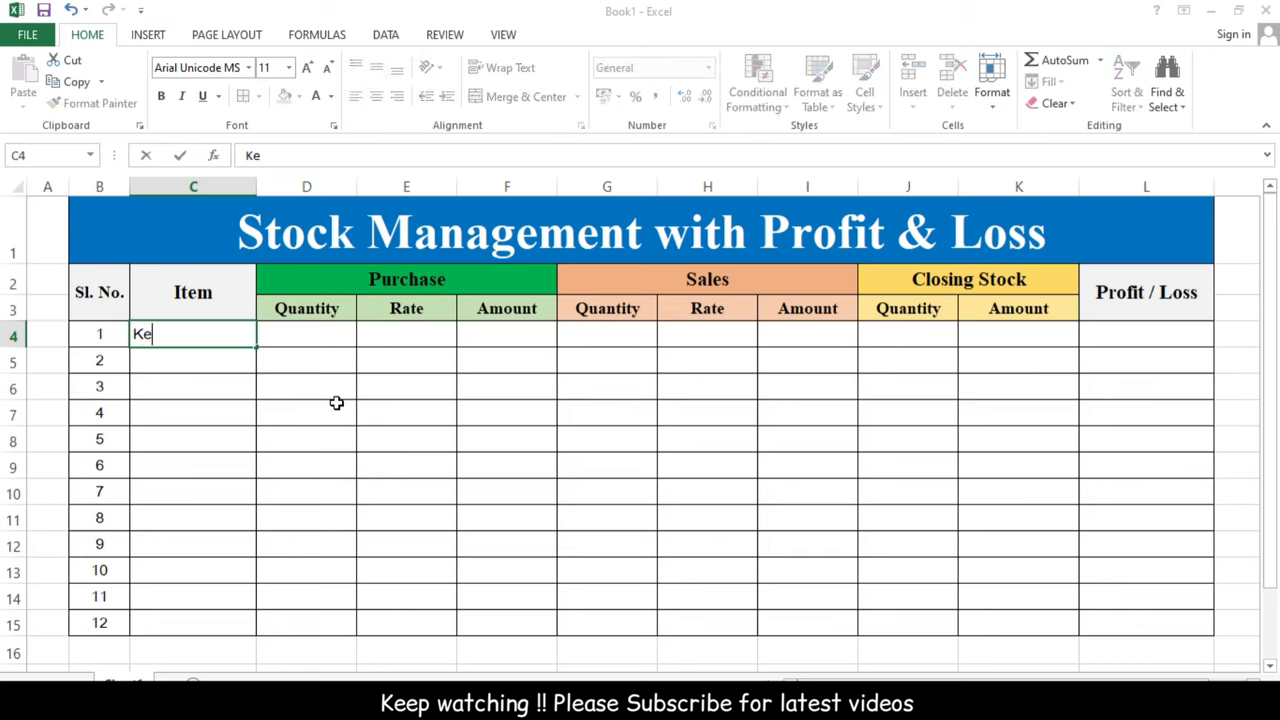
type("y ")
type("Boa")
type("rd")
key("Tab")
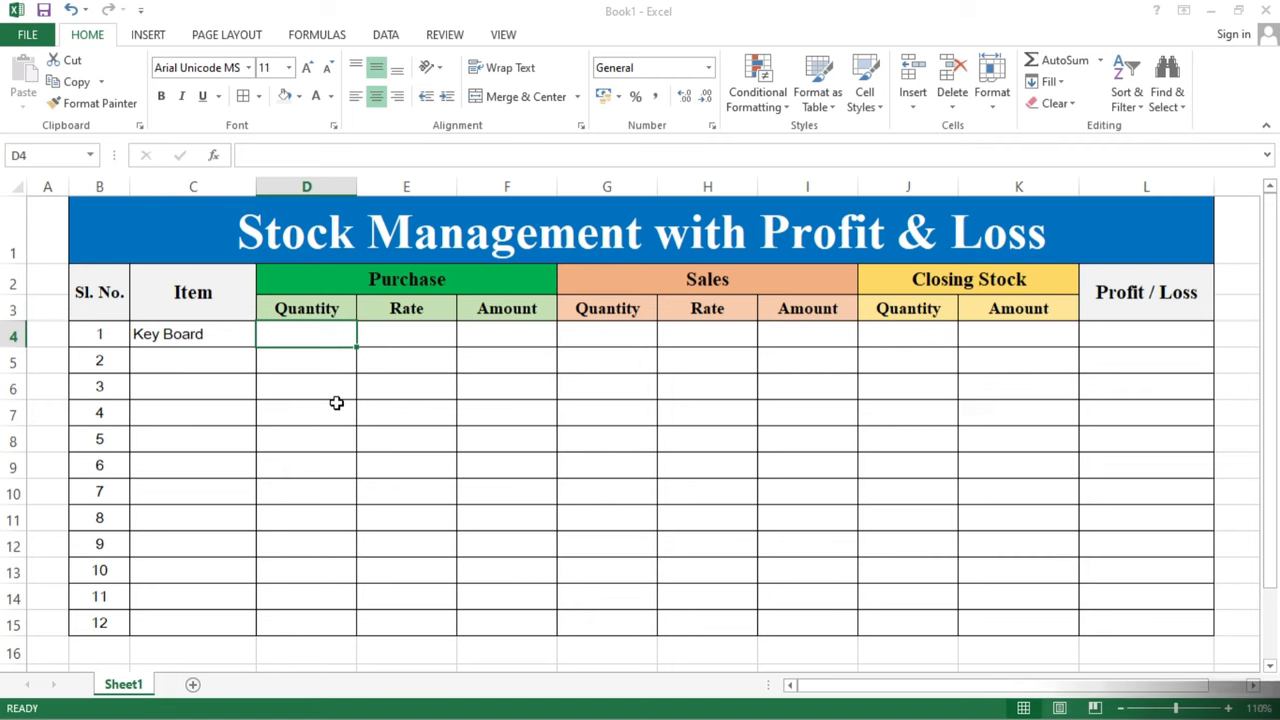
type("2")
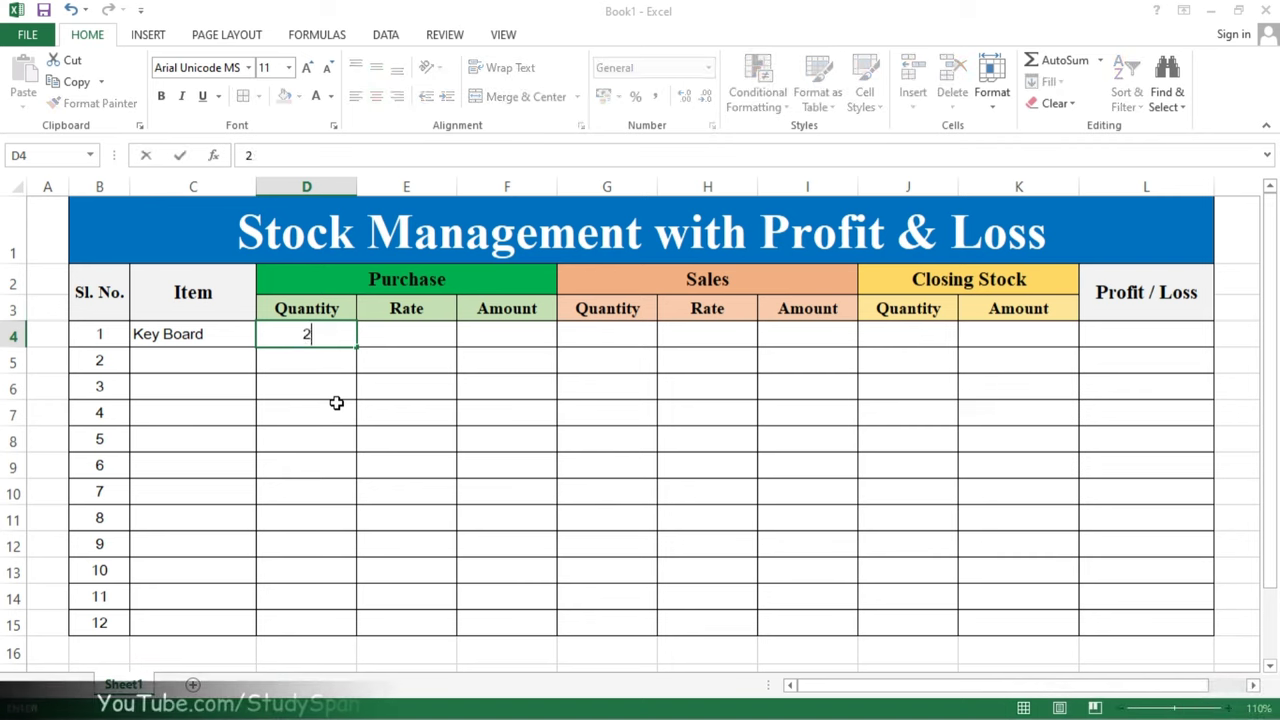
type("5")
key("Tab")
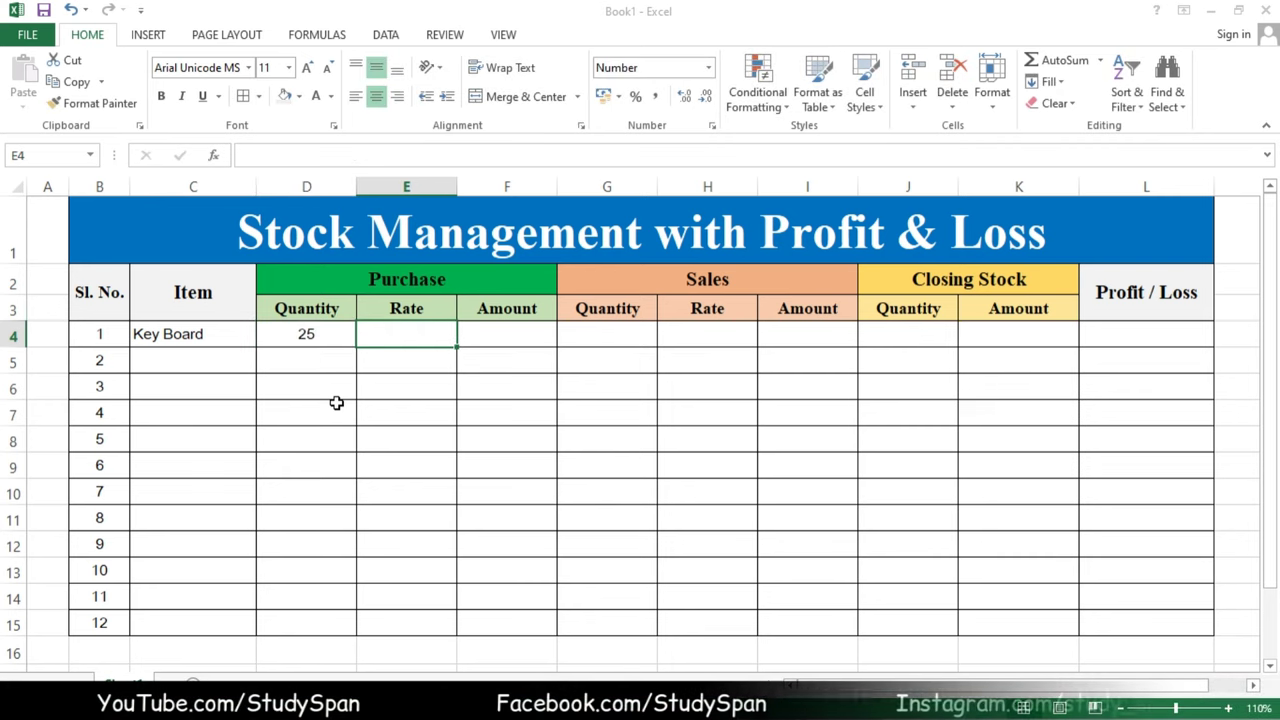
type("350")
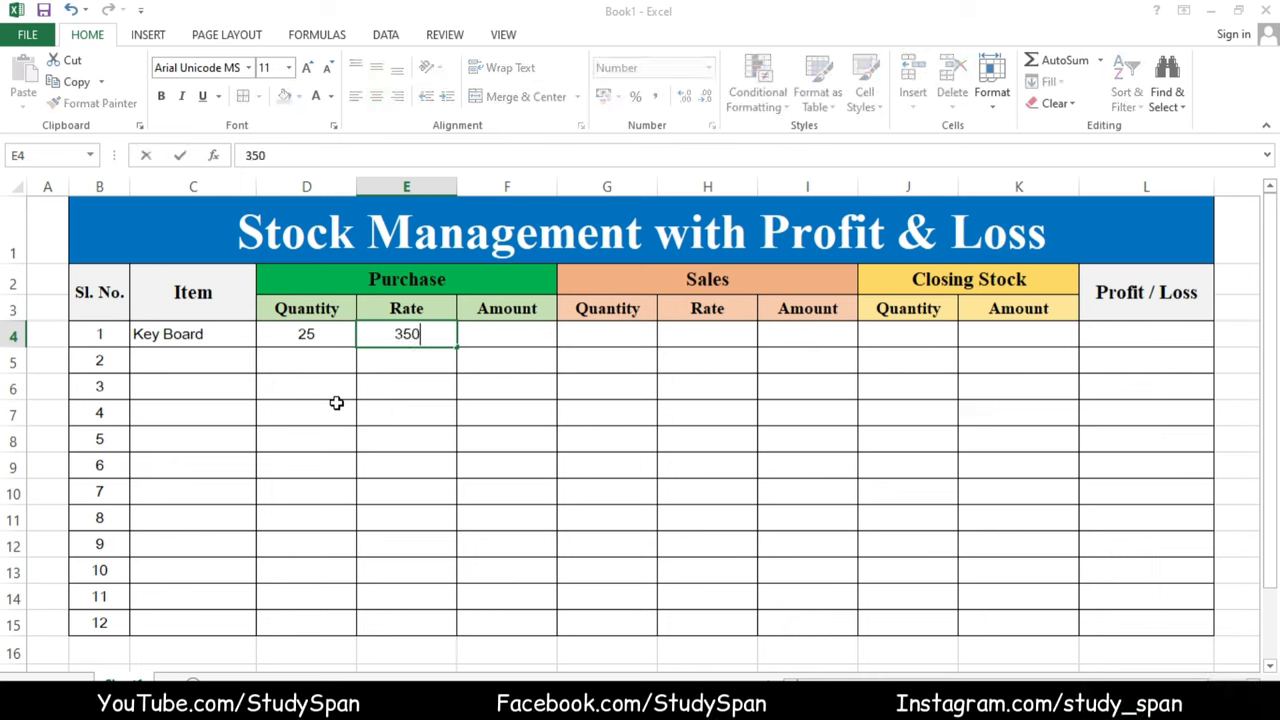
key("Tab")
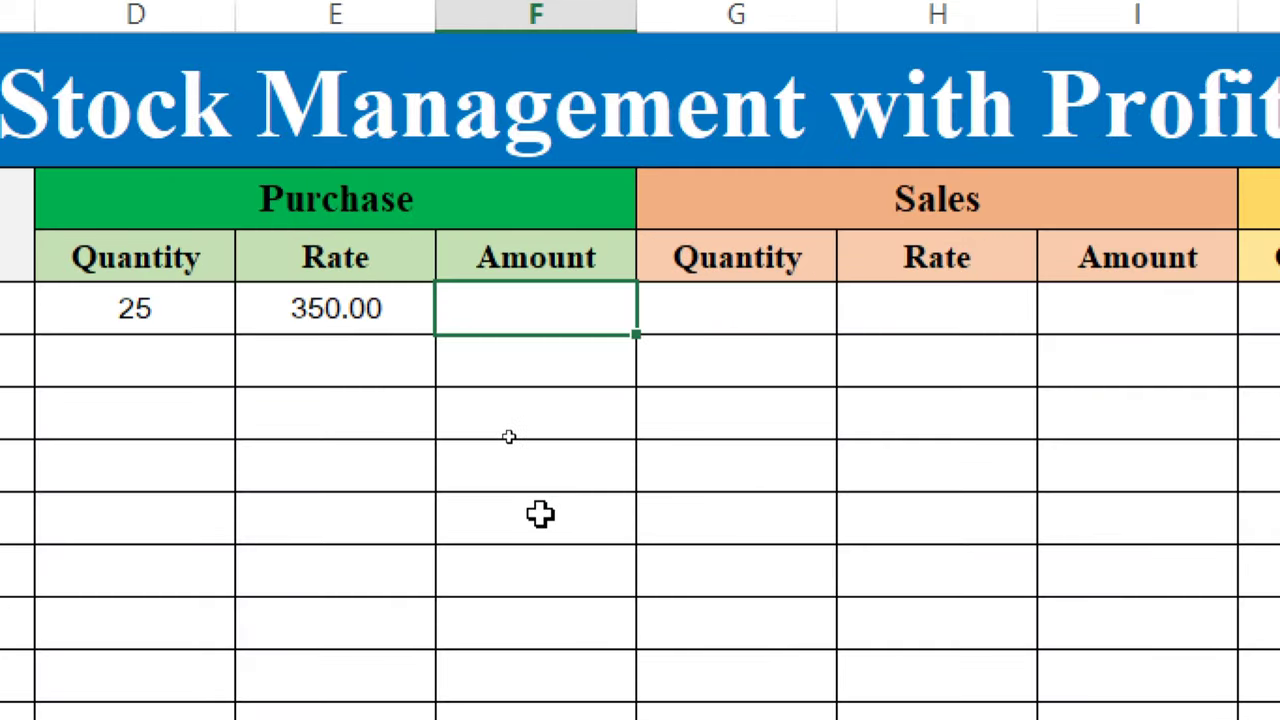
Step: Enter =D4*E4 in F4 so Key Board's purchase amount shows 8,750.00
type("=")
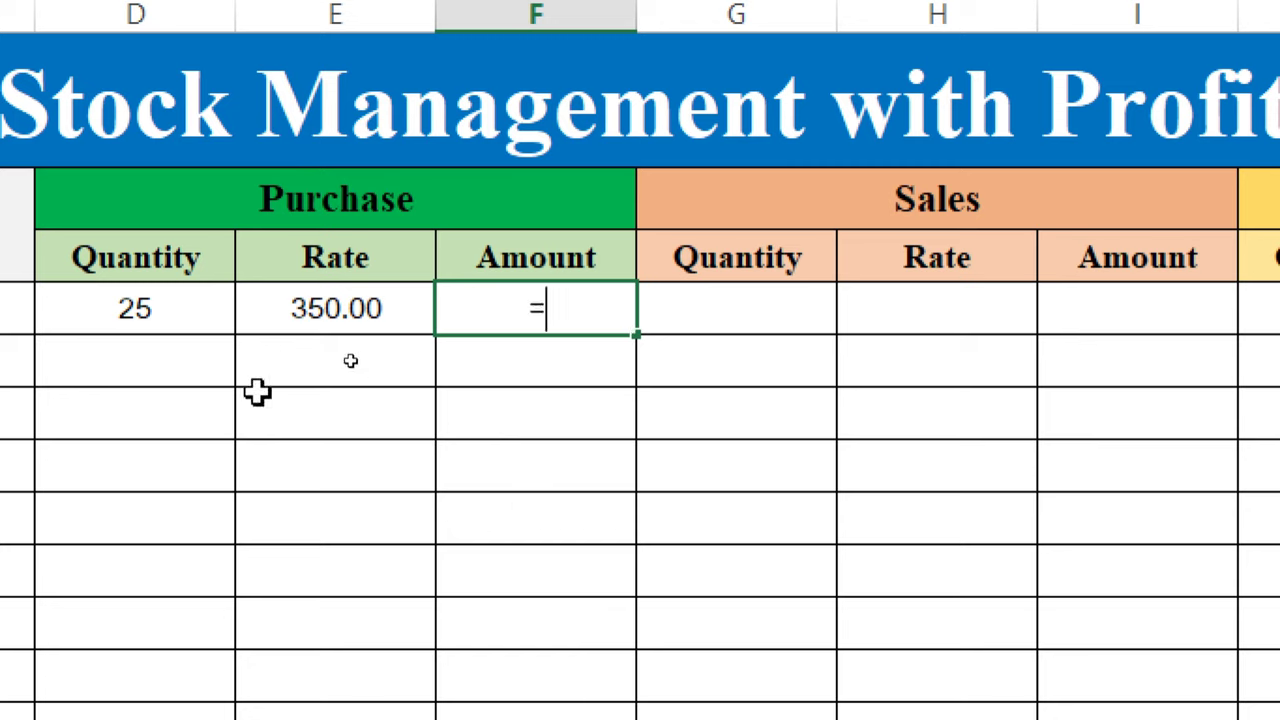
left_click(182, 312)
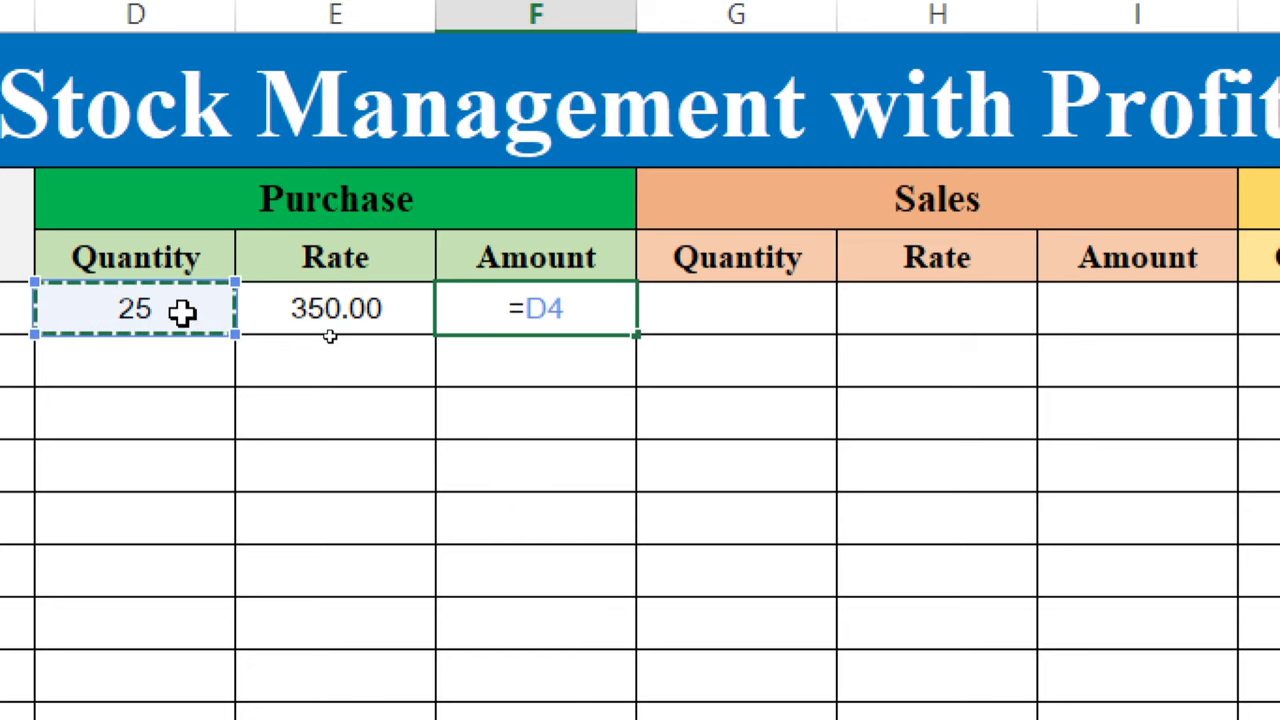
type("*")
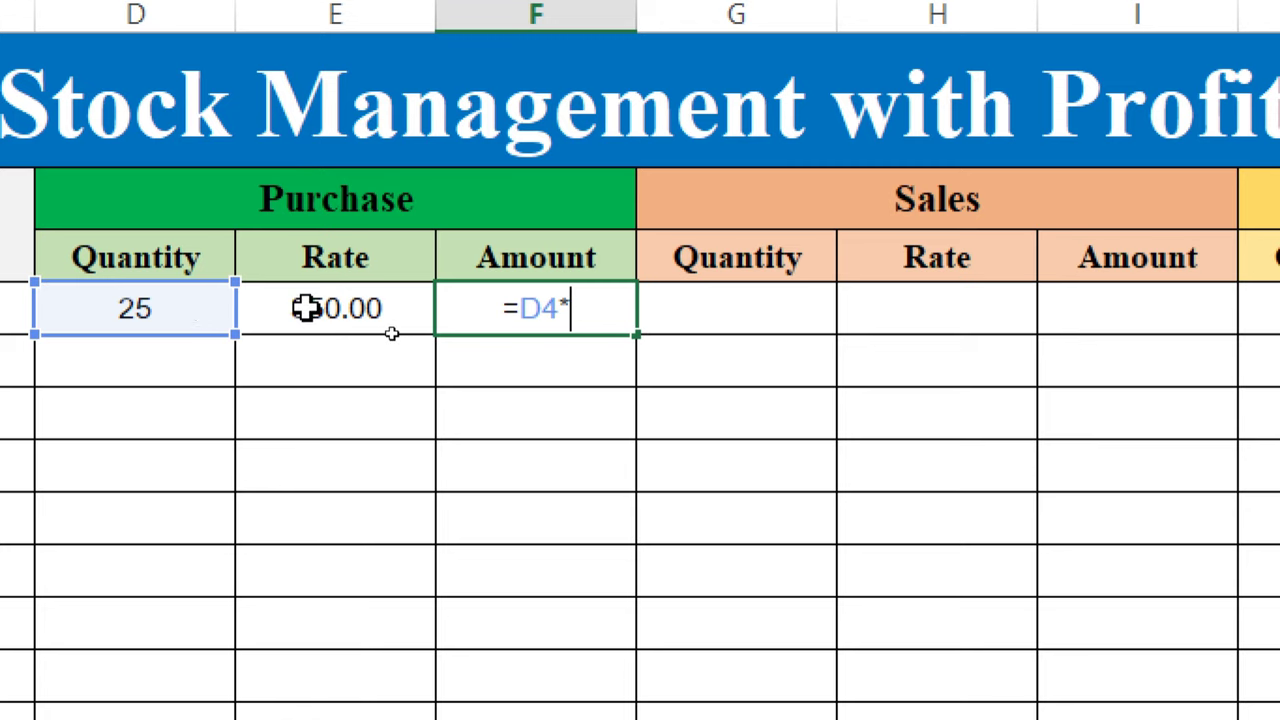
left_click(305, 310)
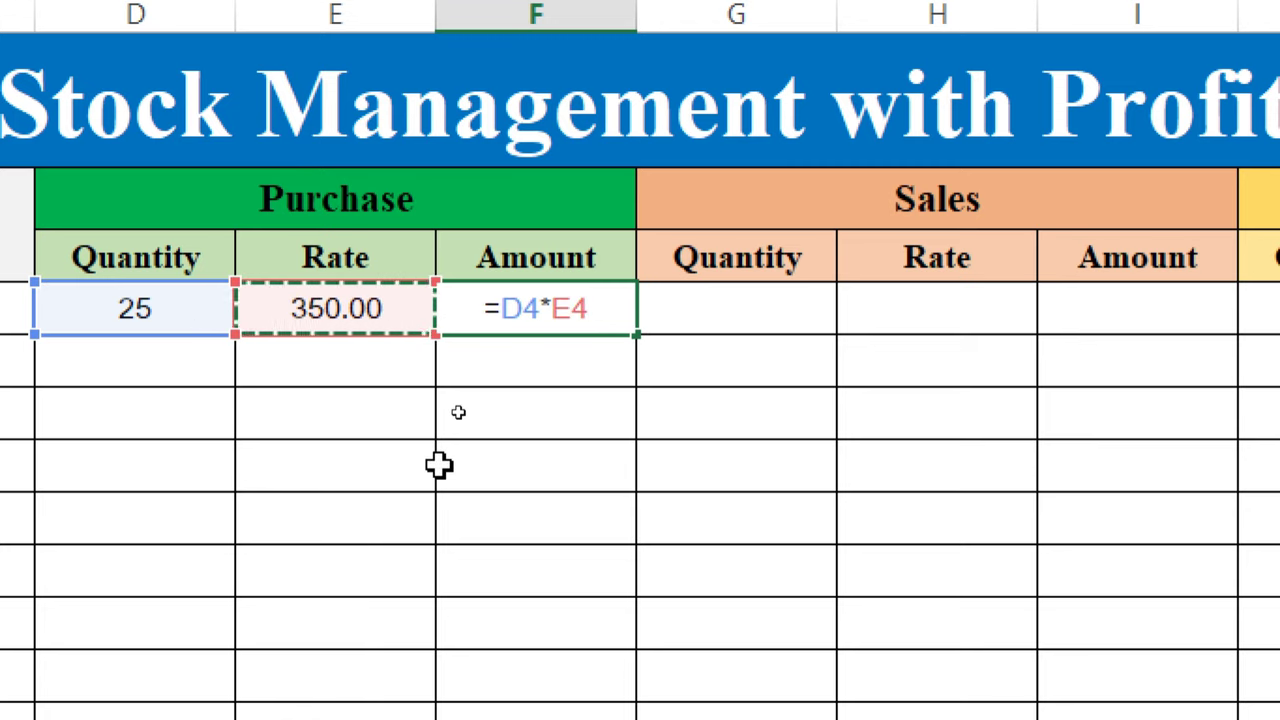
key("Return")
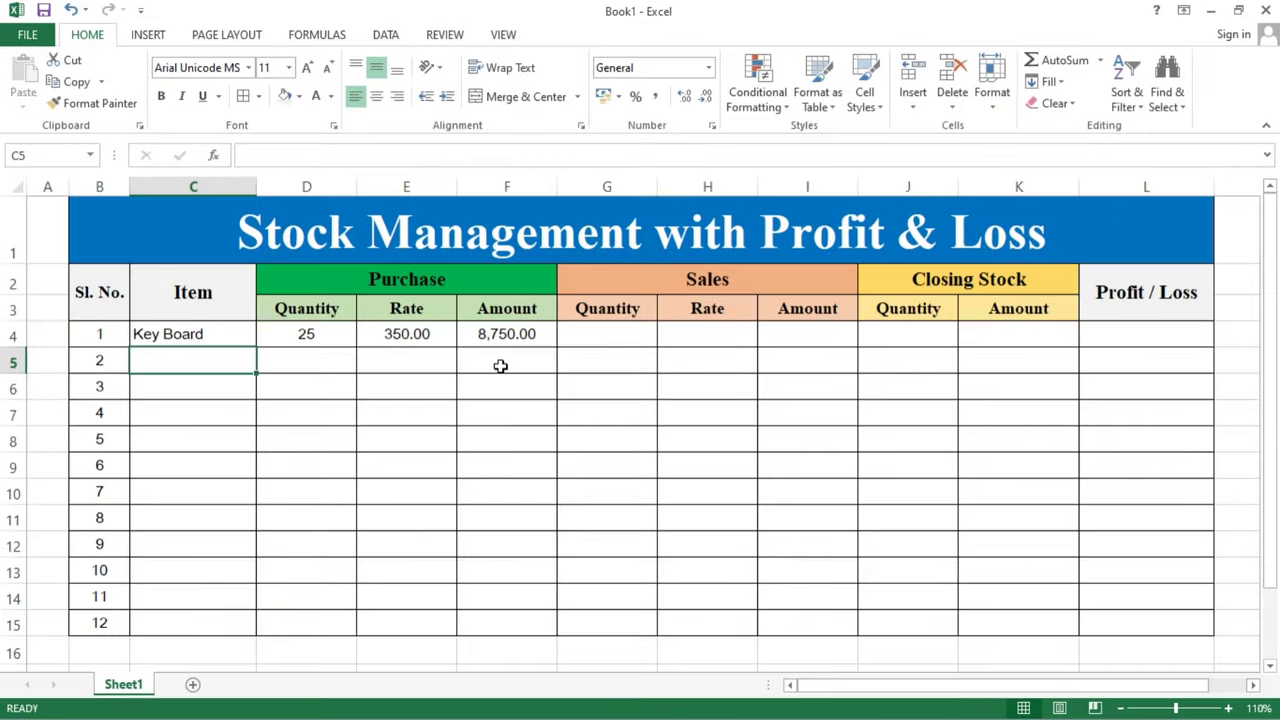
left_click(500, 366)
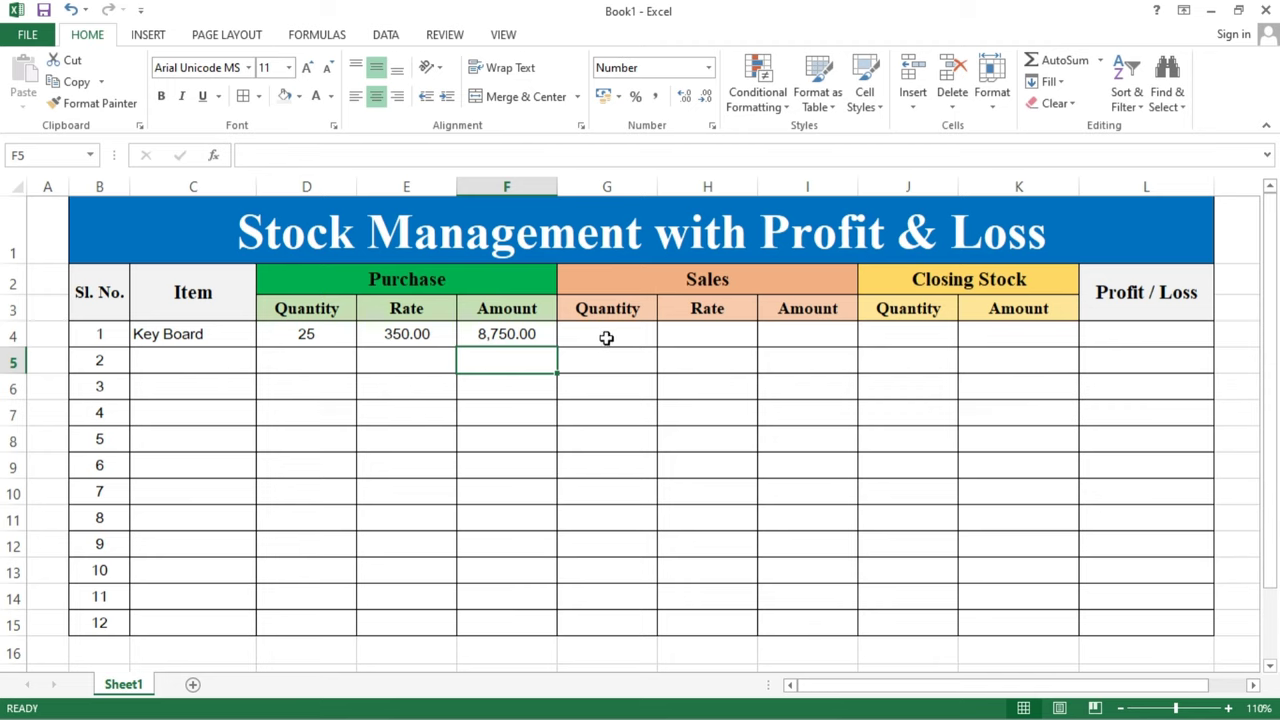
left_click(606, 338)
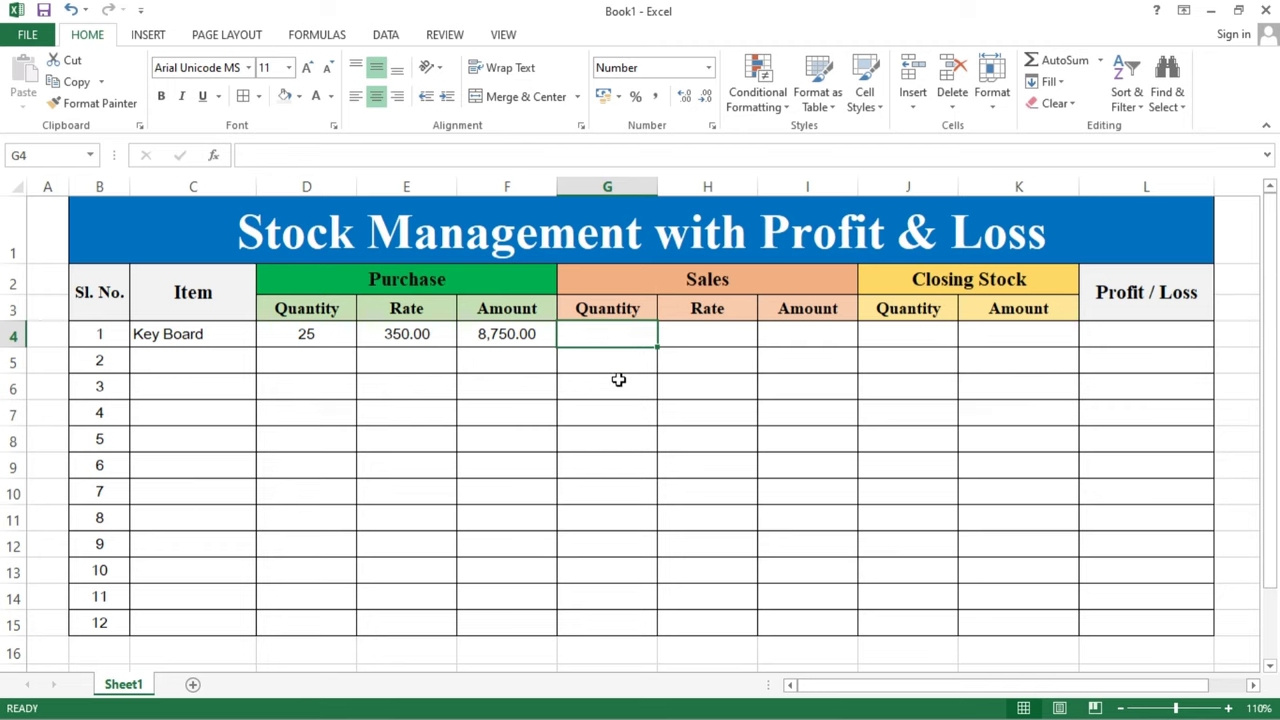
Step: Enter Key Board's sales quantity 15 at rate 375
type("15")
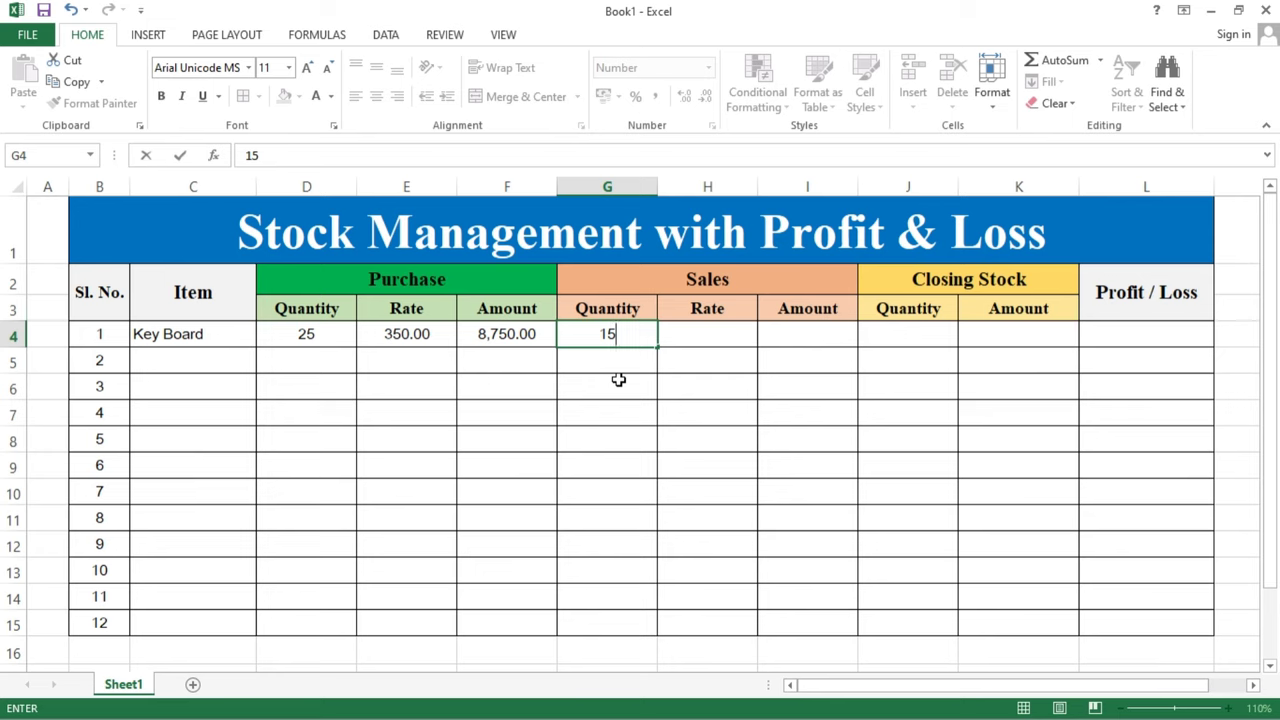
key("Tab")
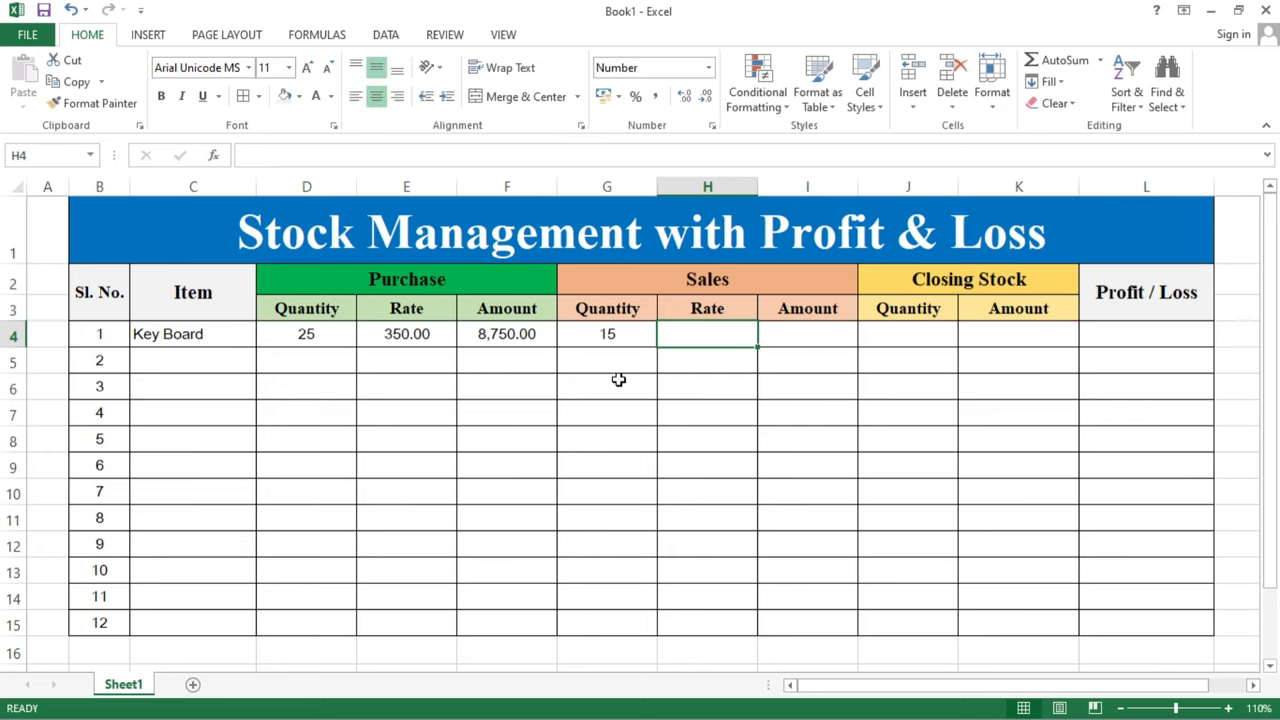
type("375")
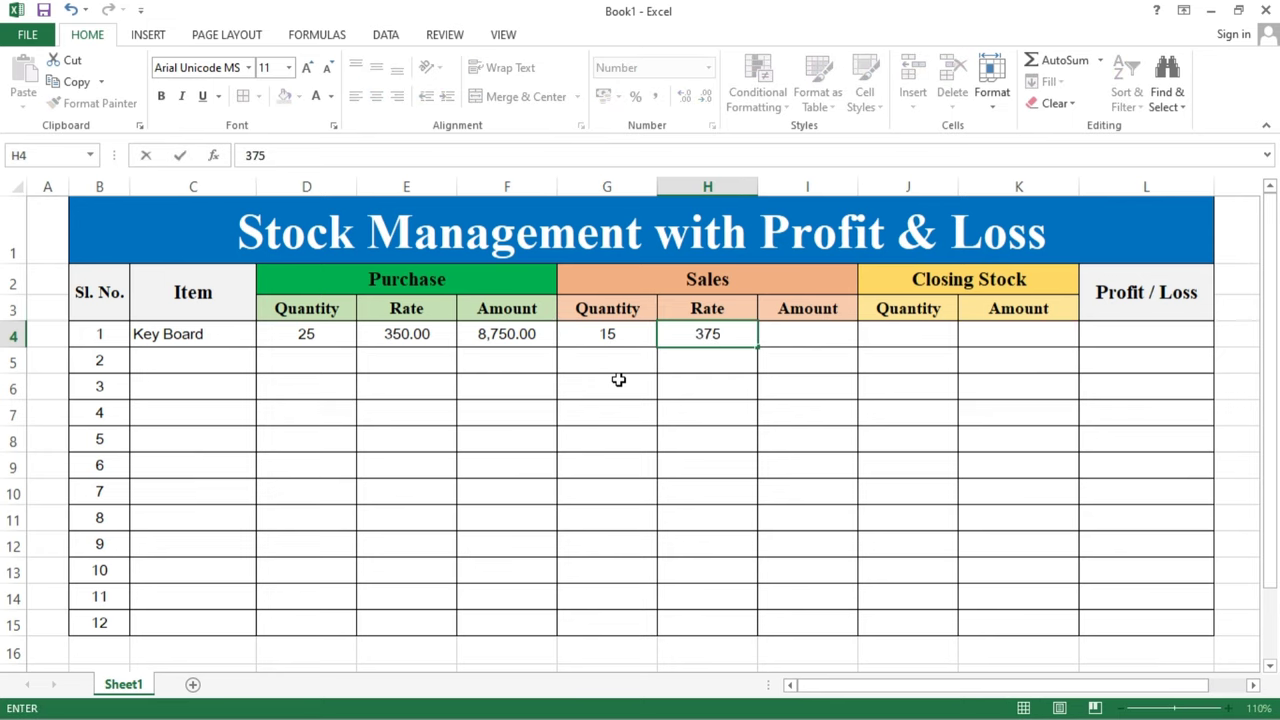
key("Tab")
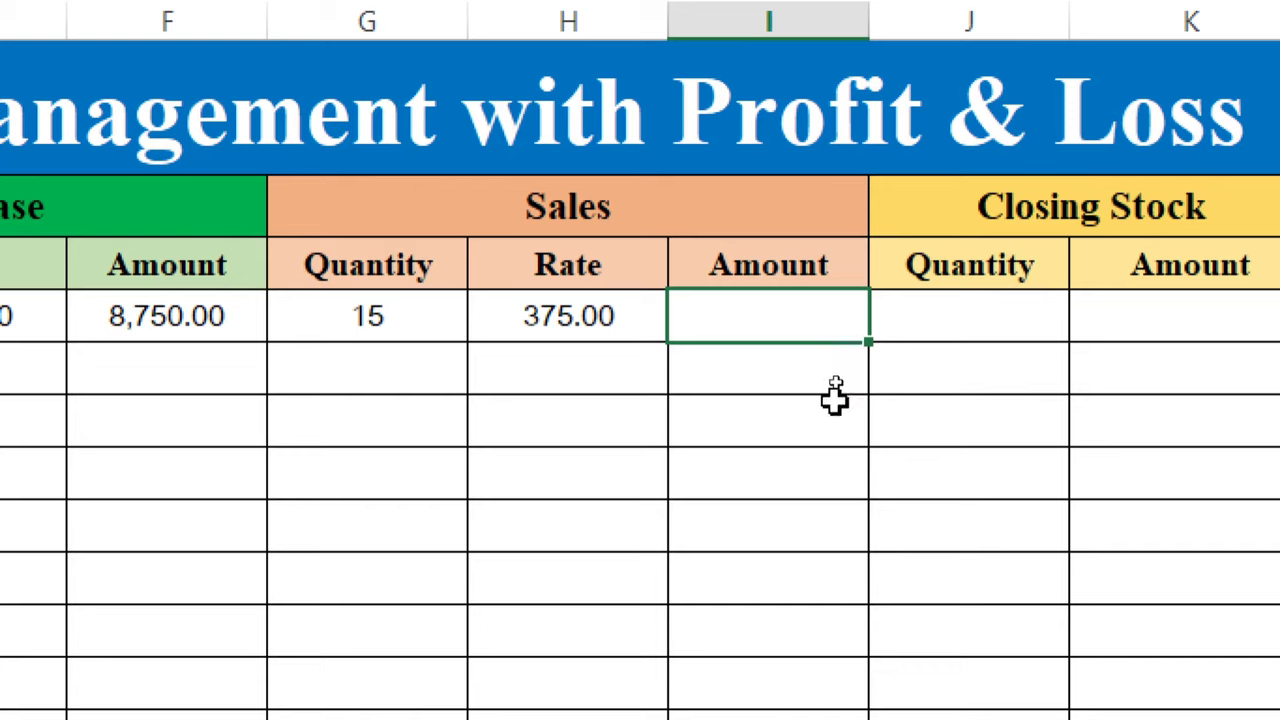
Step: Compute the sales amount in I4 as =G4*H4, giving 5,625.00
type("=")
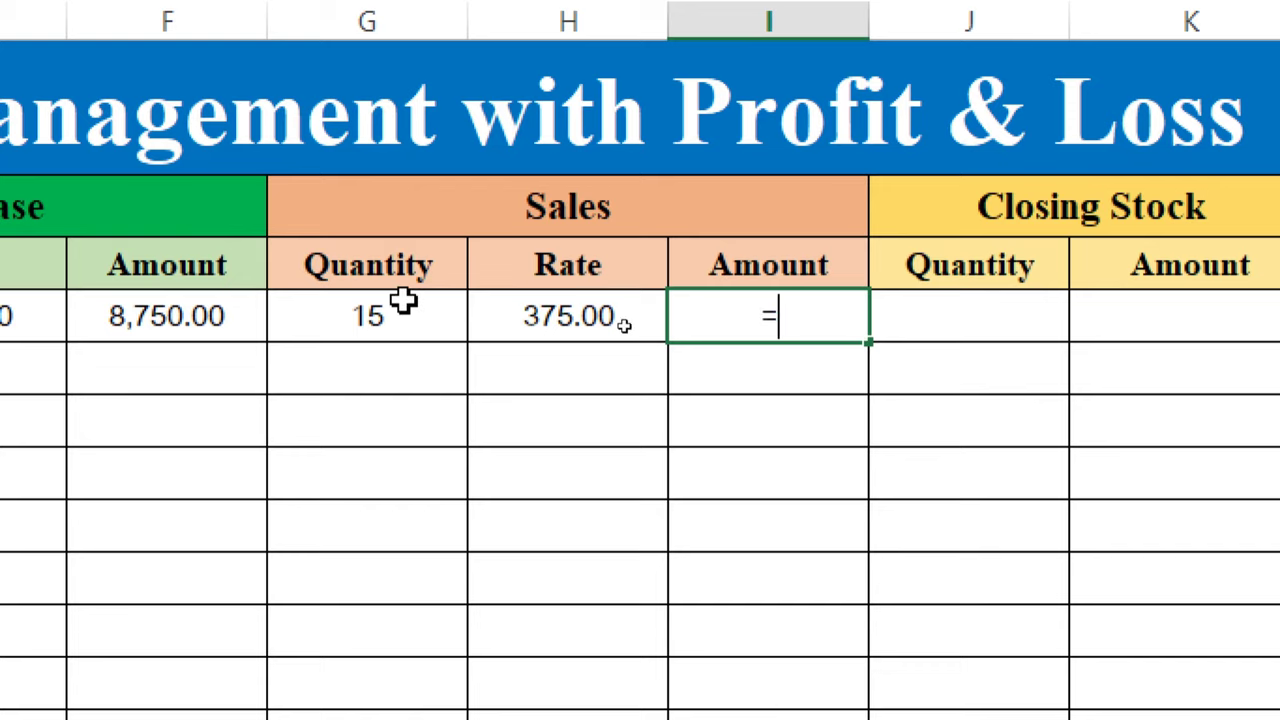
left_click(400, 313)
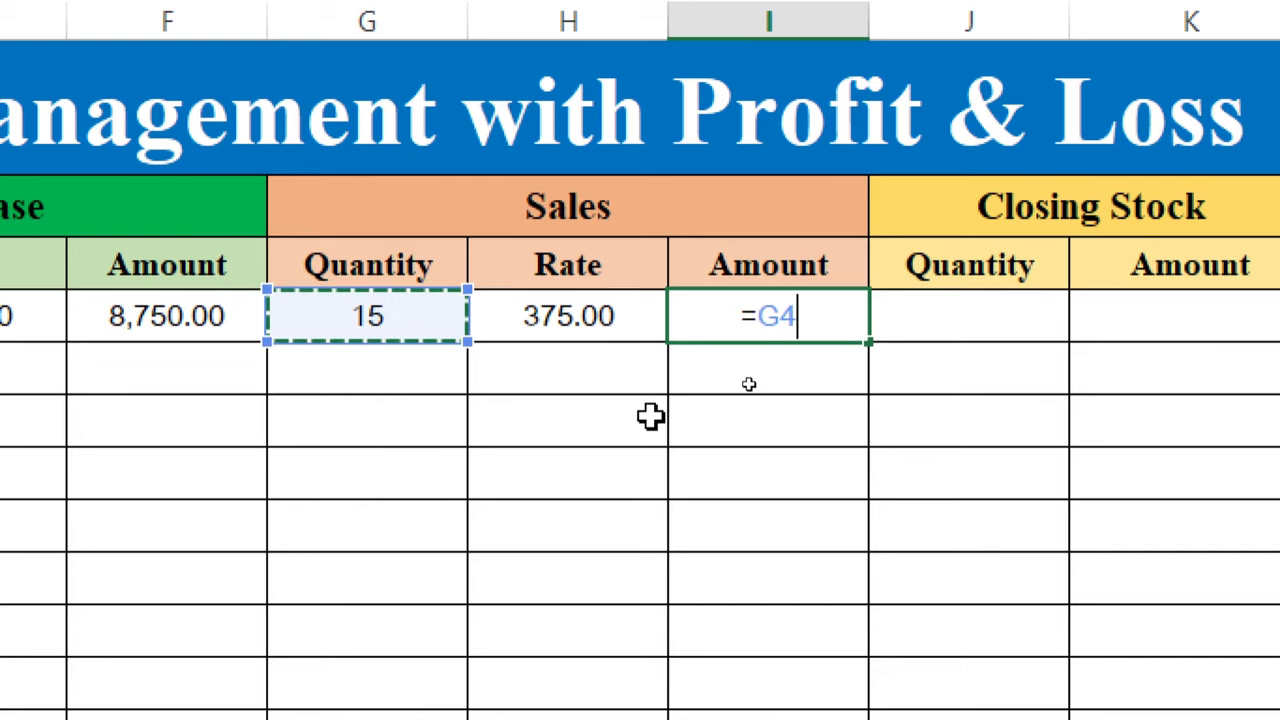
type("*")
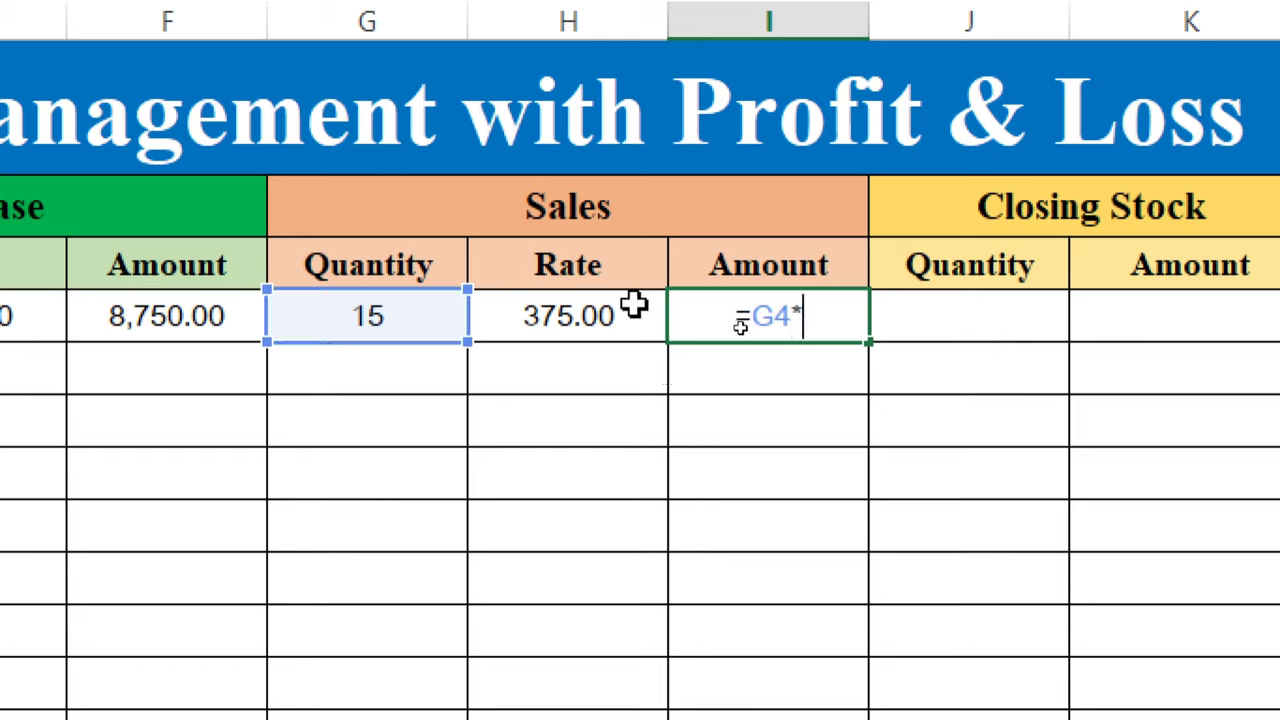
left_click(634, 305)
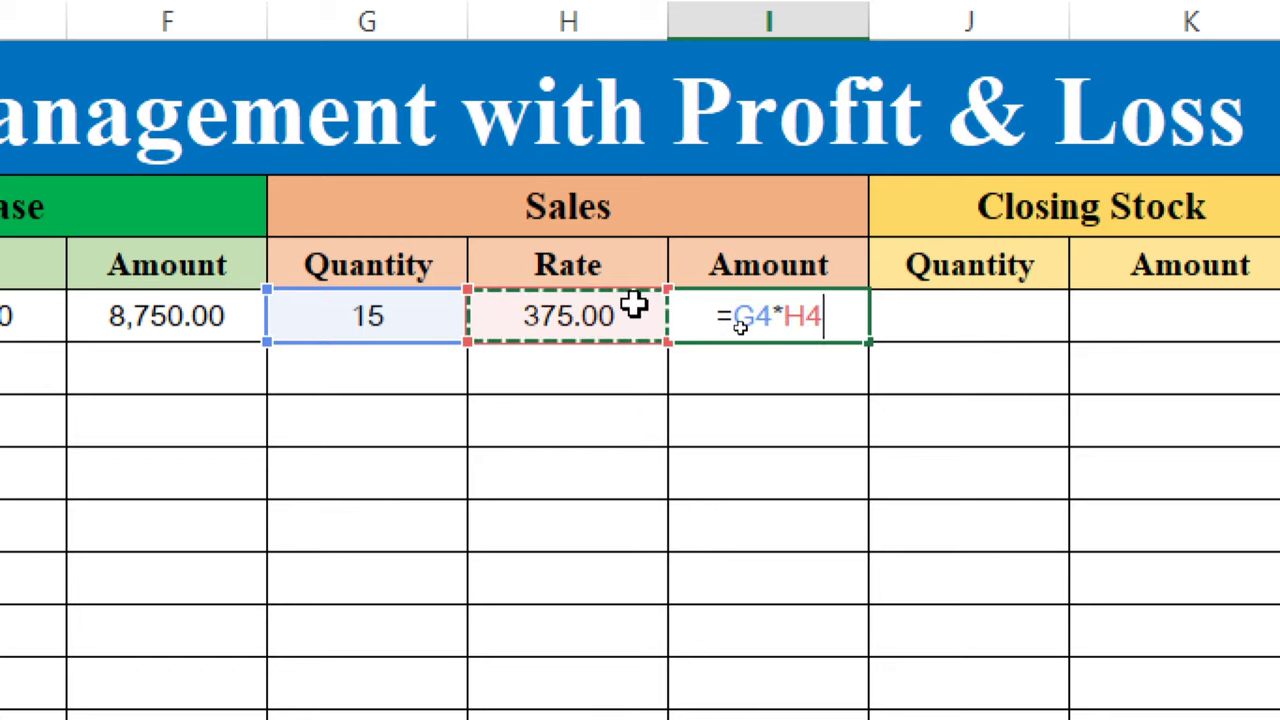
key("ctrl+Return")
key("Return")
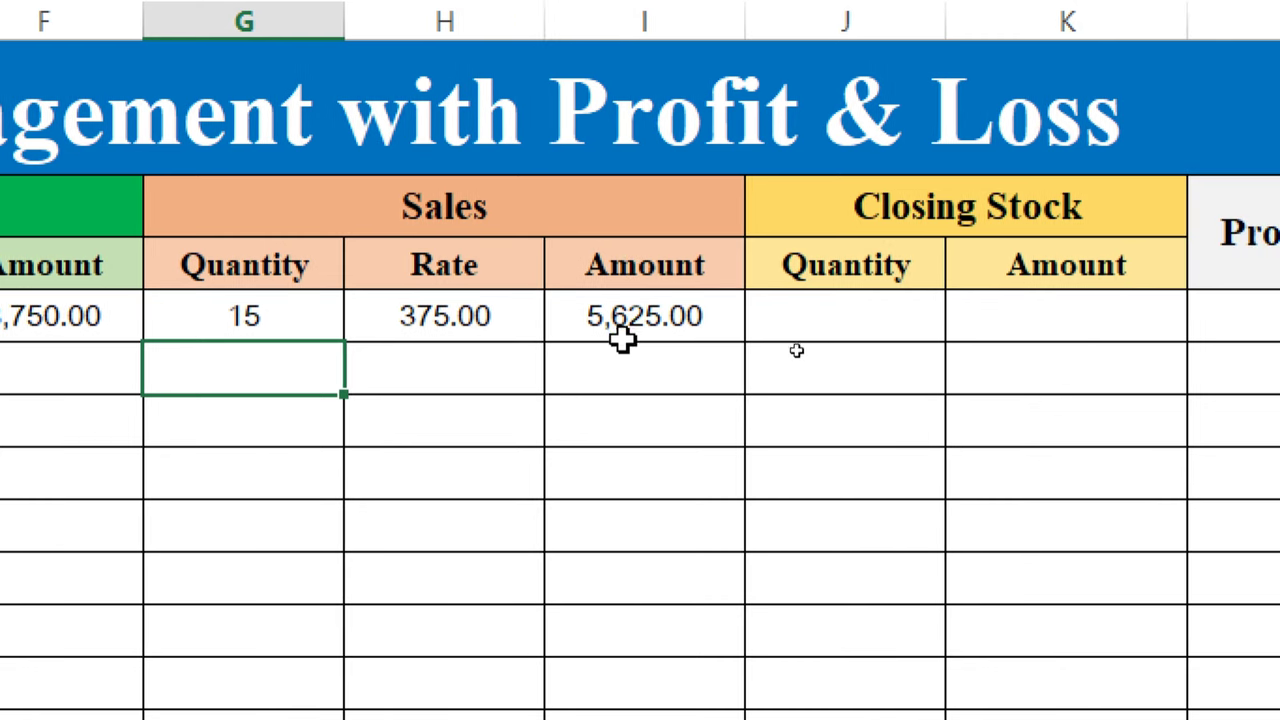
left_click(632, 367)
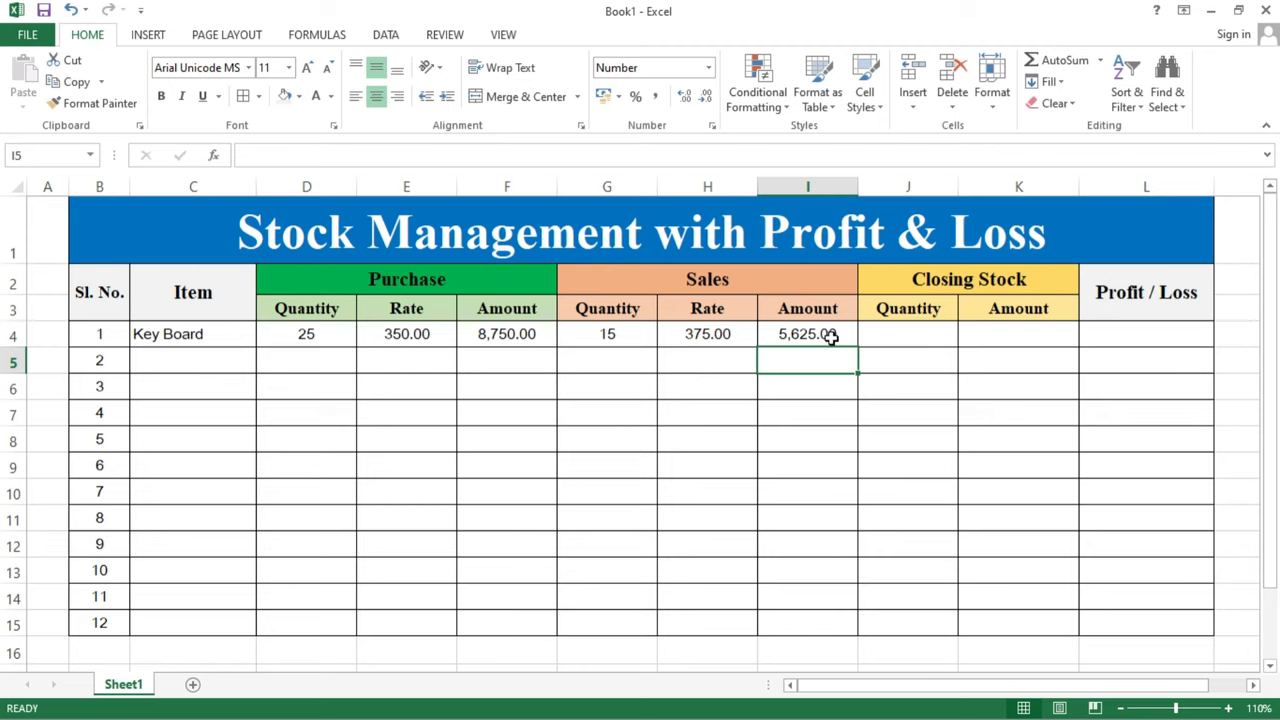
Step: Enter =D4-G4 in J4 so Key Board's closing stock quantity shows 10
left_click(906, 333)
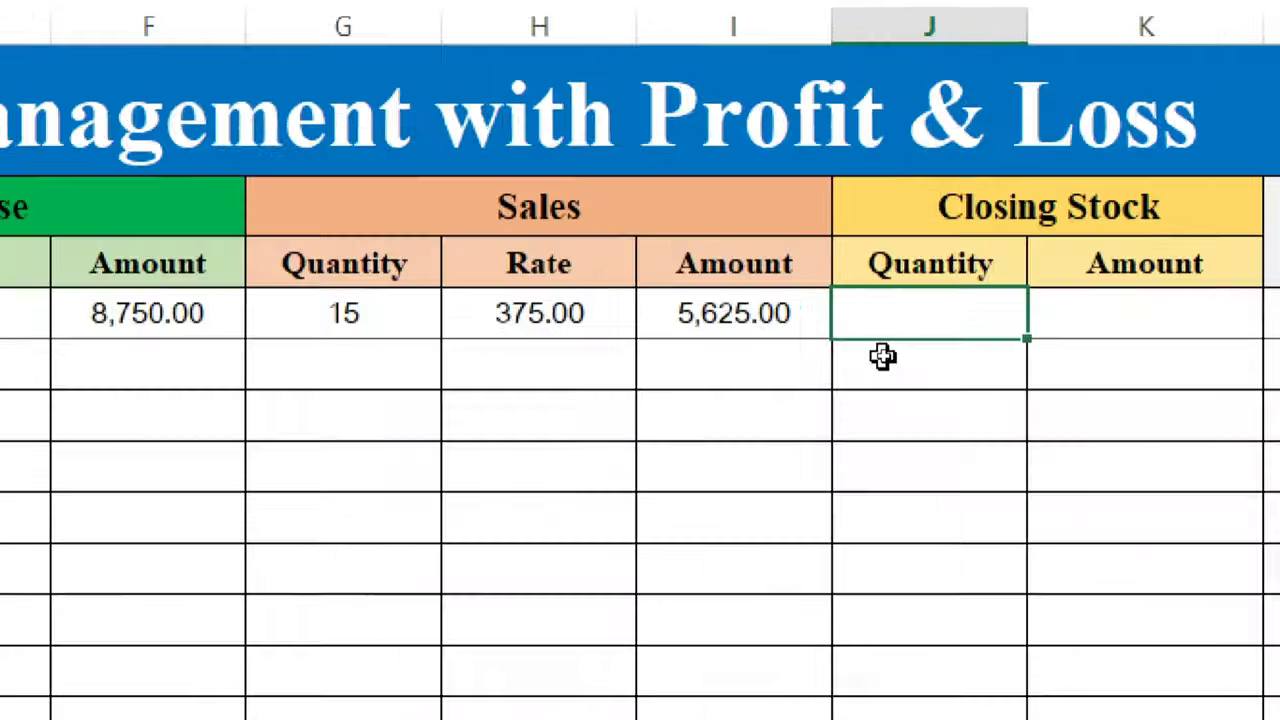
type("=")
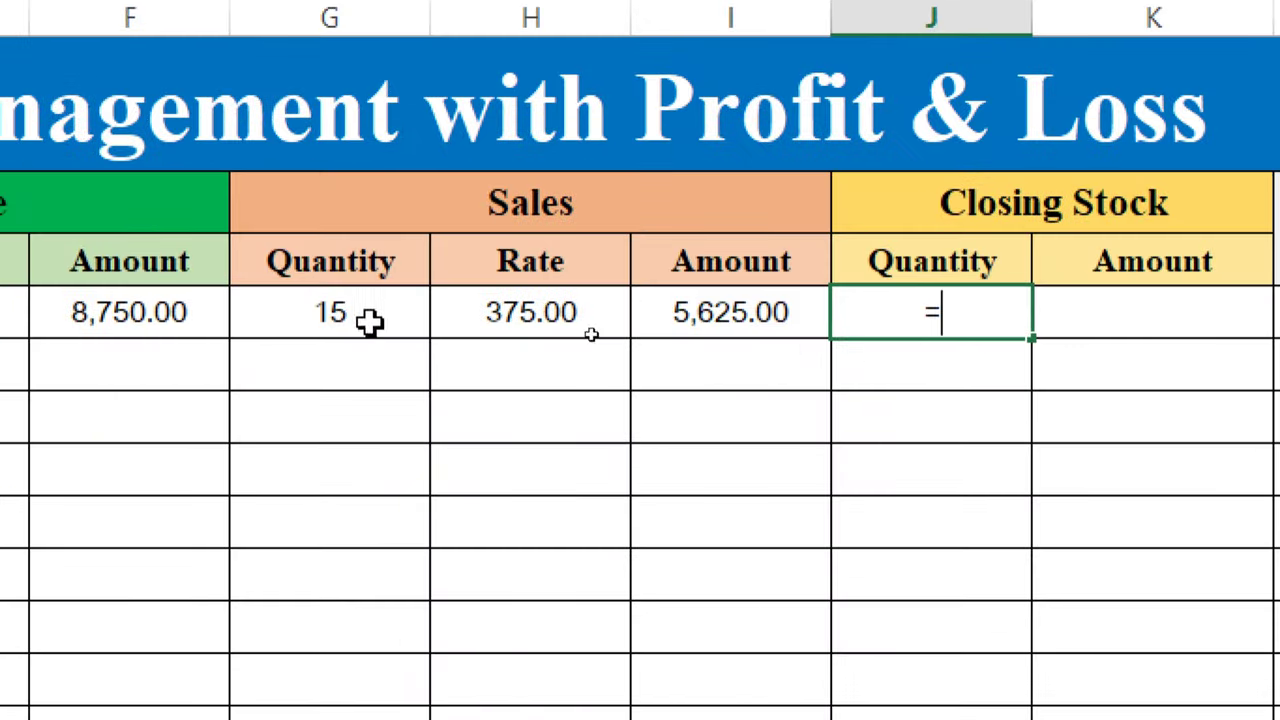
left_click(160, 318)
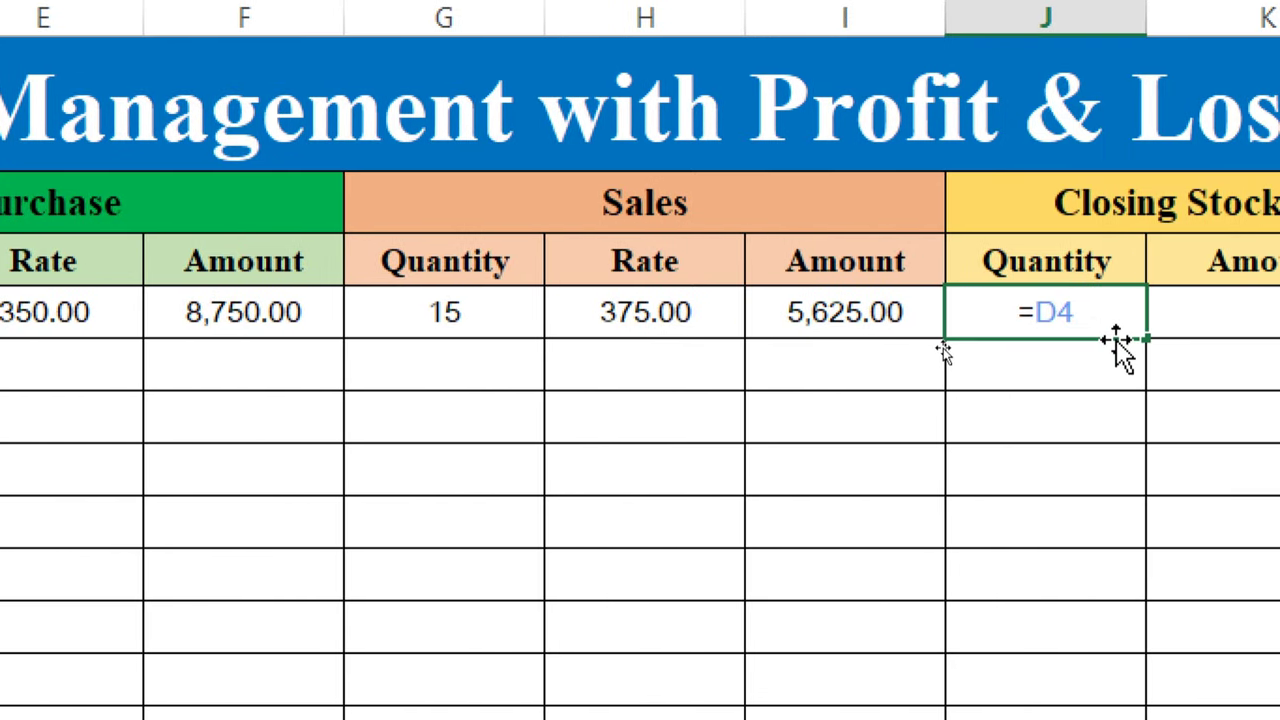
type("-")
left_click(425, 317)
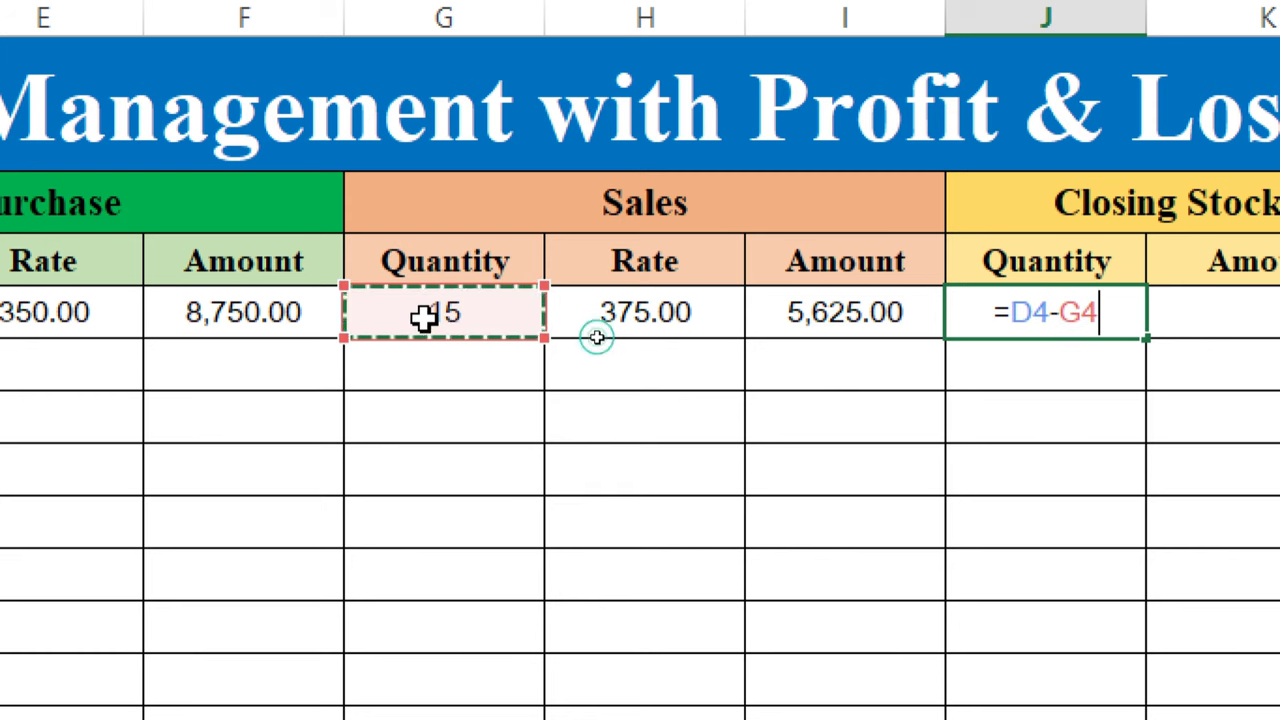
key("Return")
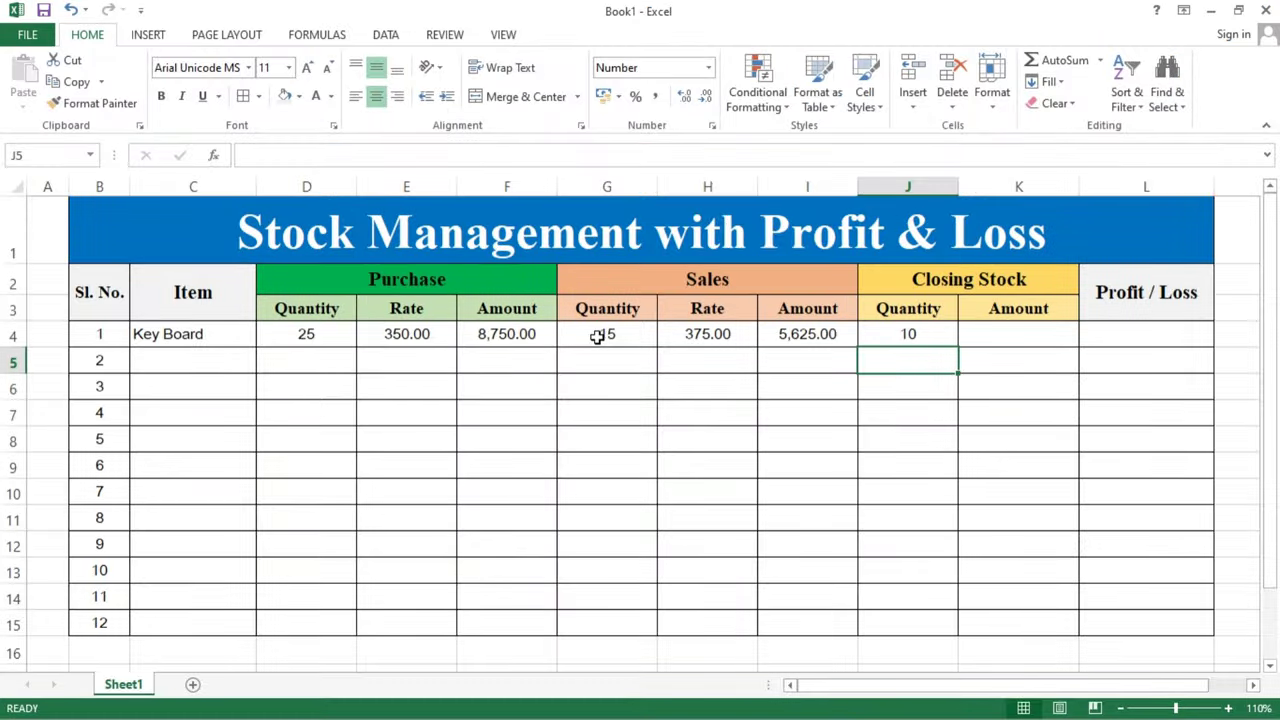
left_click(924, 334)
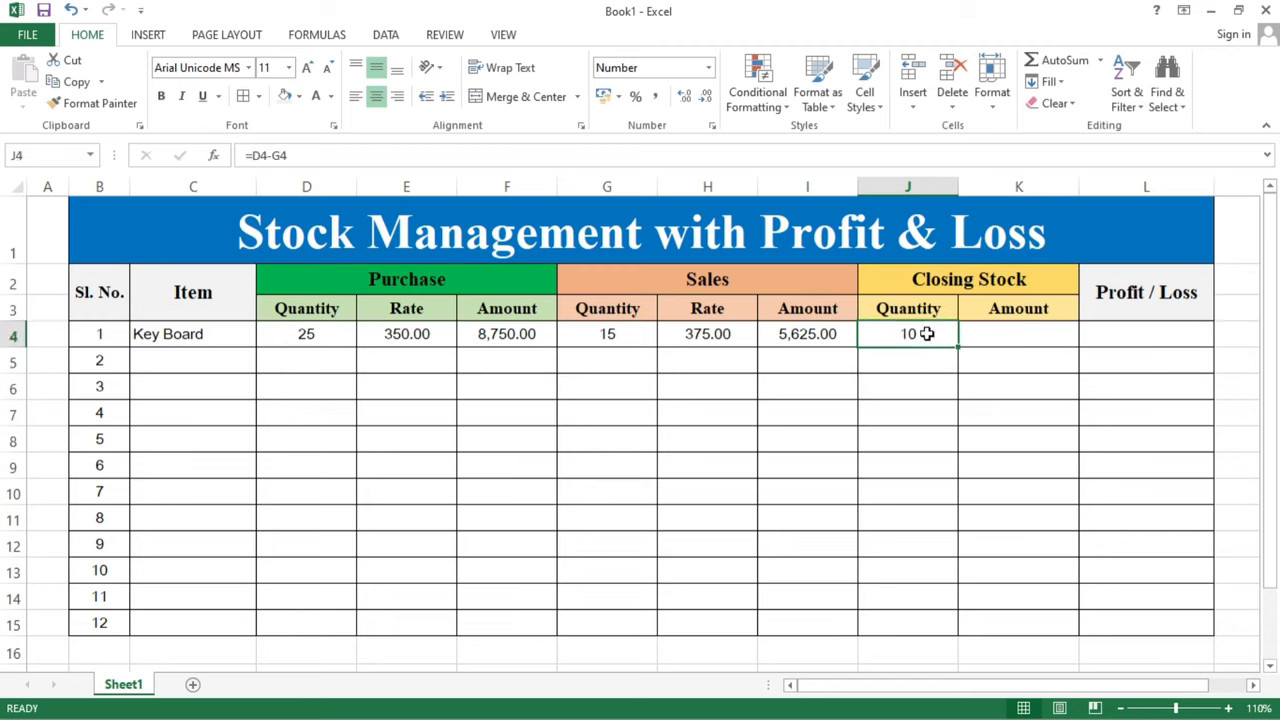
left_click(992, 342)
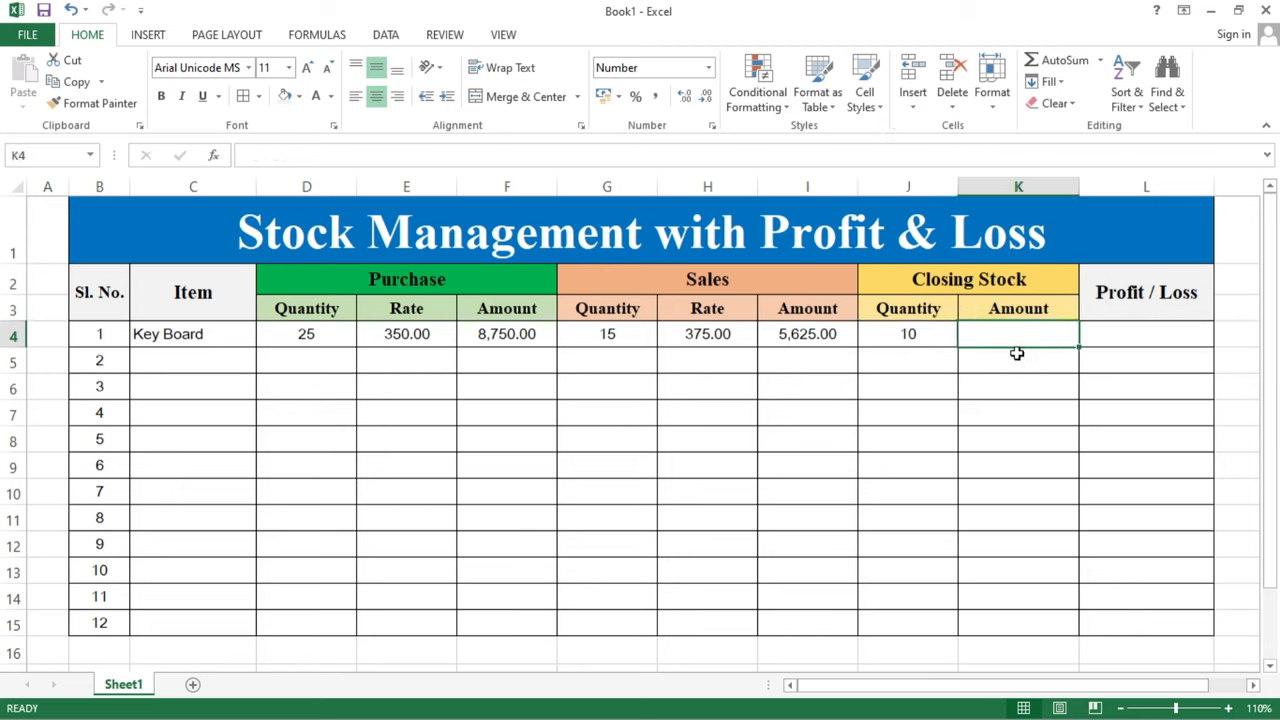
Step: Enter =J4*E4 in K4, giving a closing stock amount of 3,500.00
type("=")
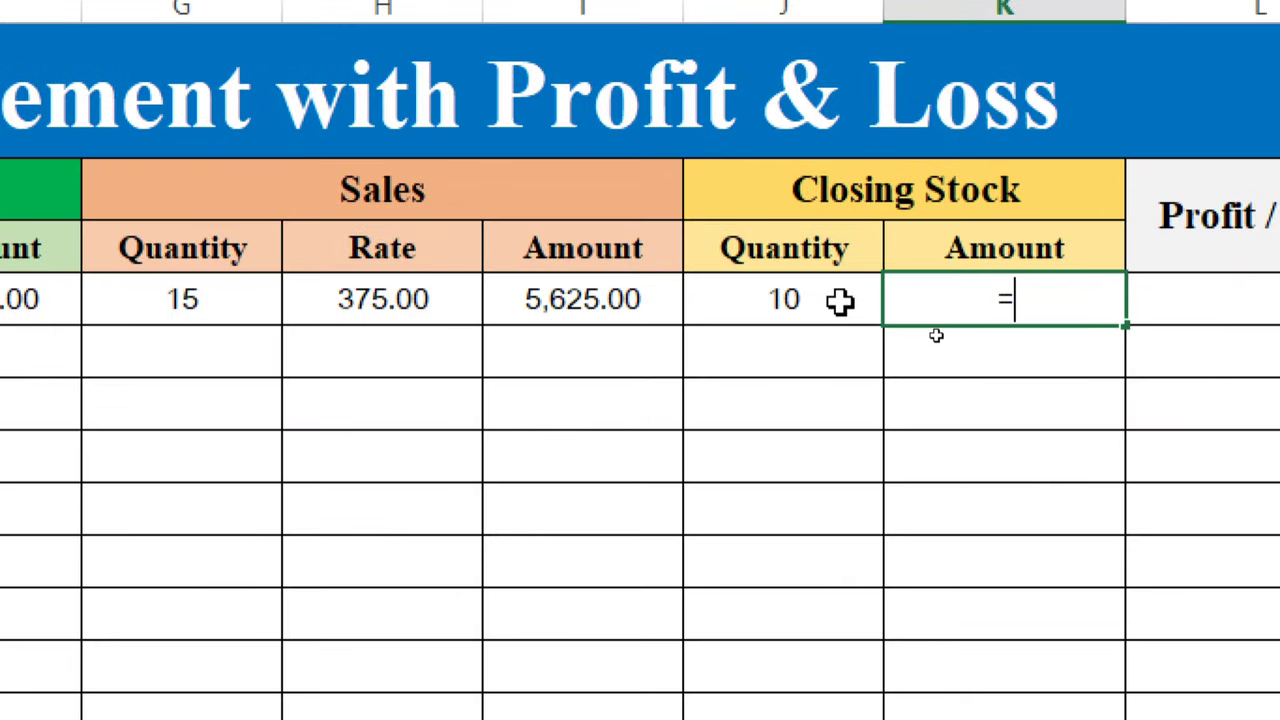
left_click(840, 300)
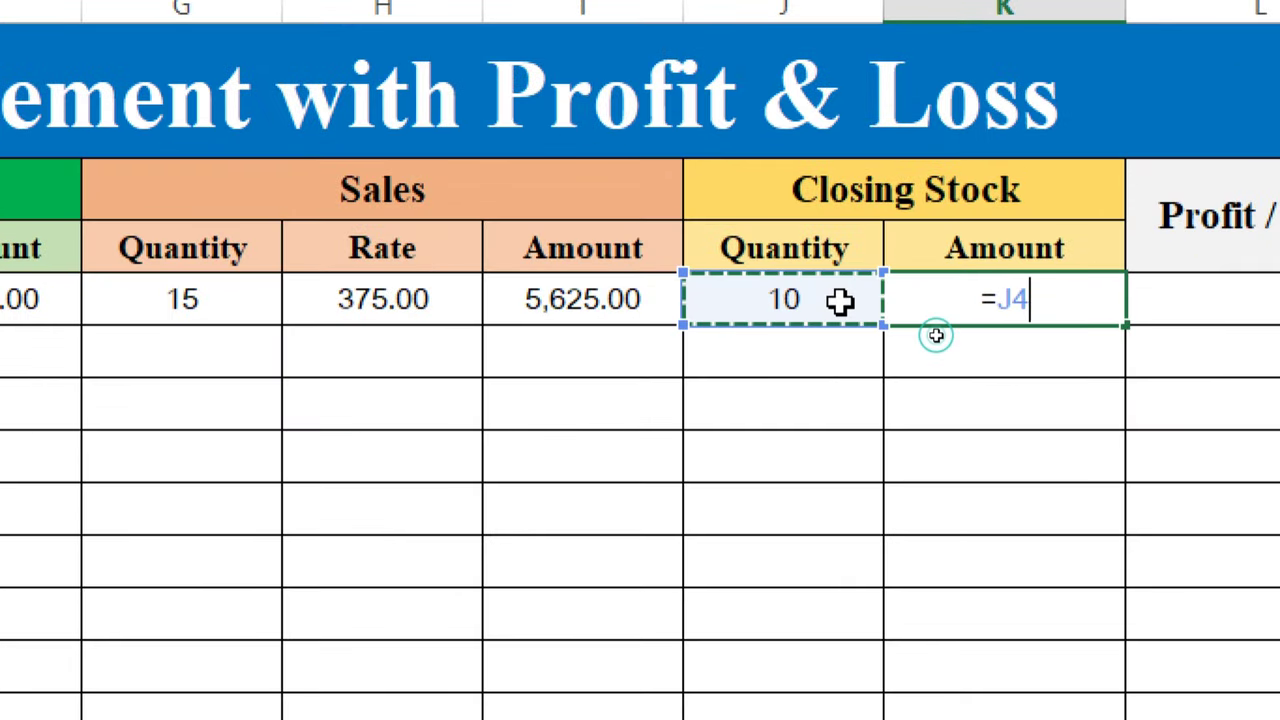
type("*")
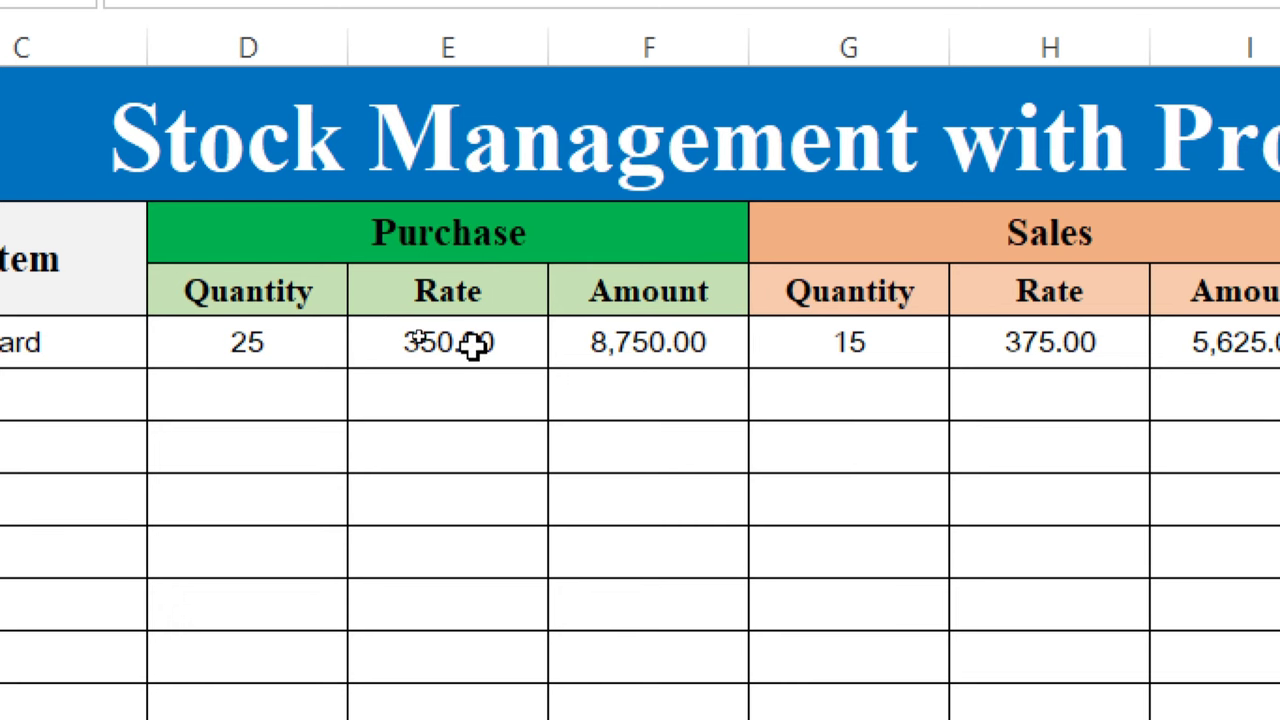
left_click(445, 343)
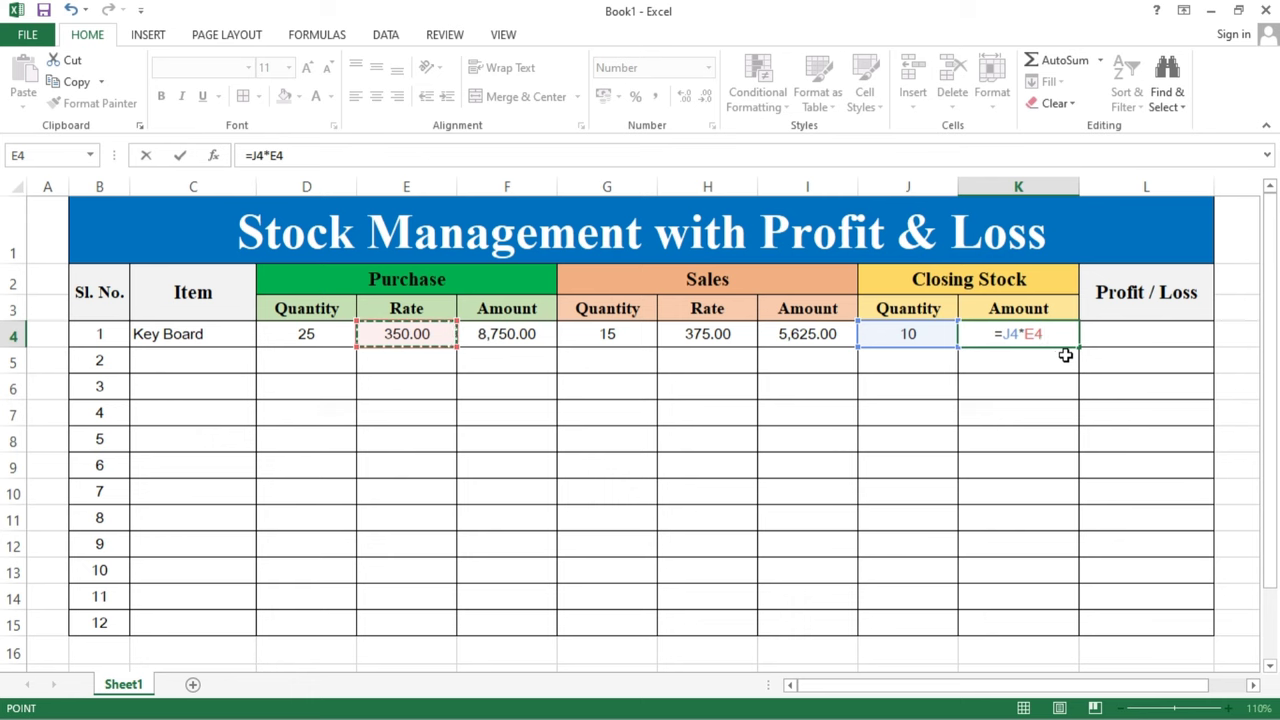
key("Return")
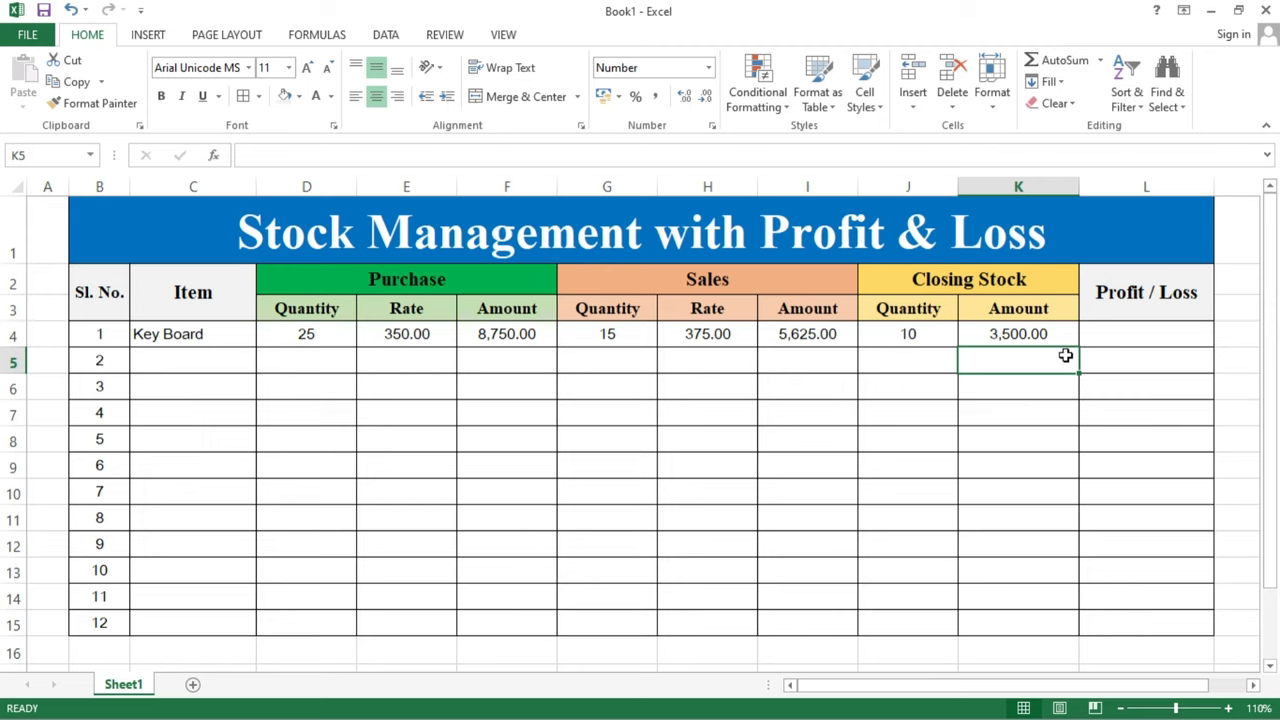
left_click(1138, 337)
type("=")
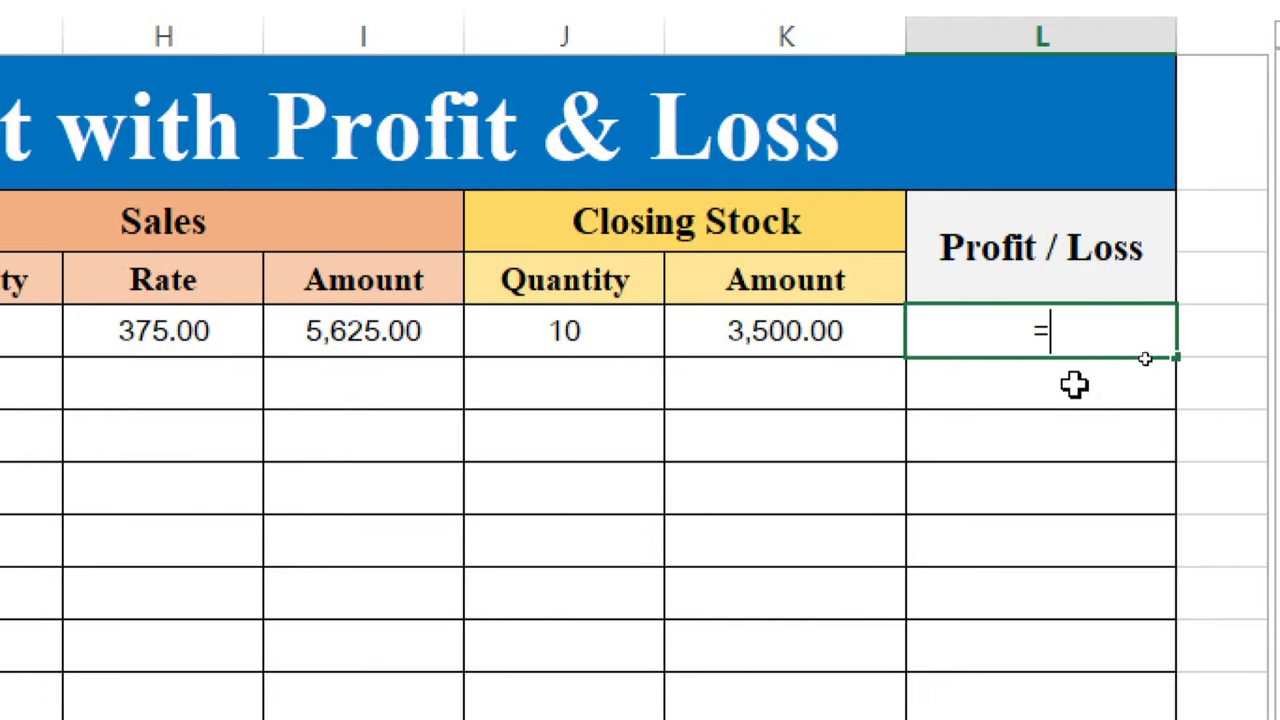
Step: Build =K4+I4-F4 in L4 so Key Board's Profit / Loss shows 375.00
left_click(858, 335)
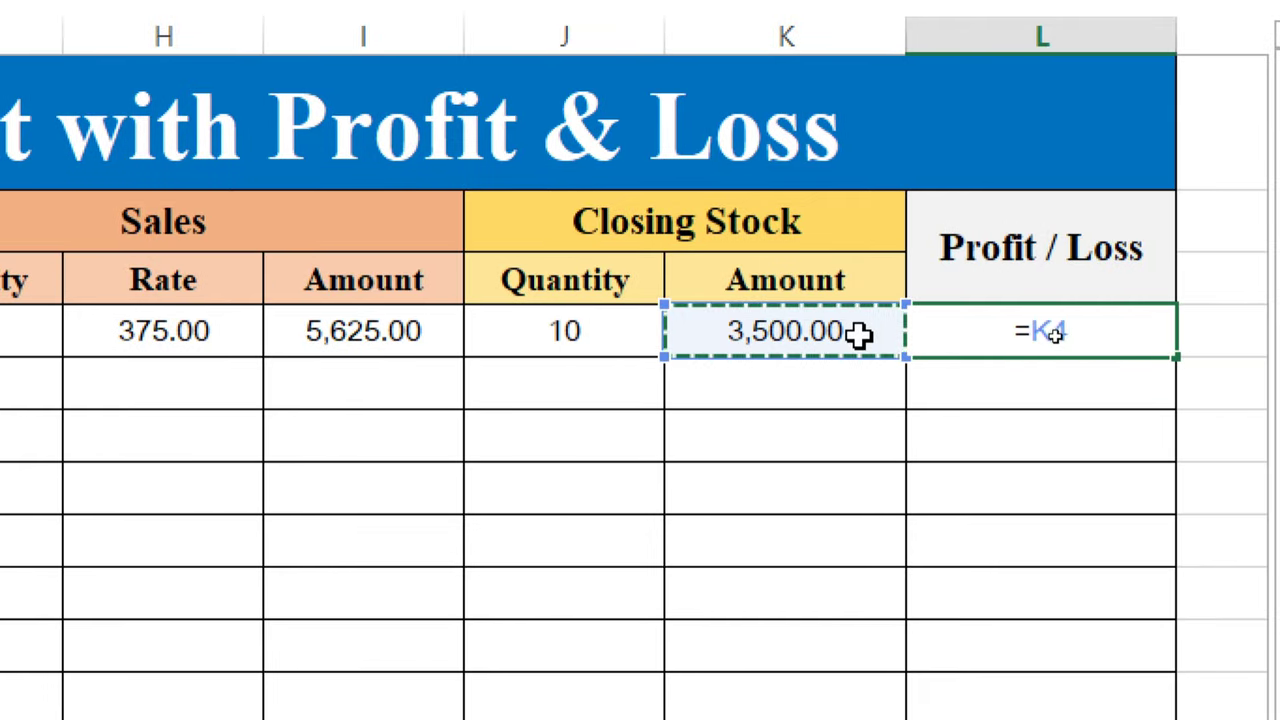
type("+")
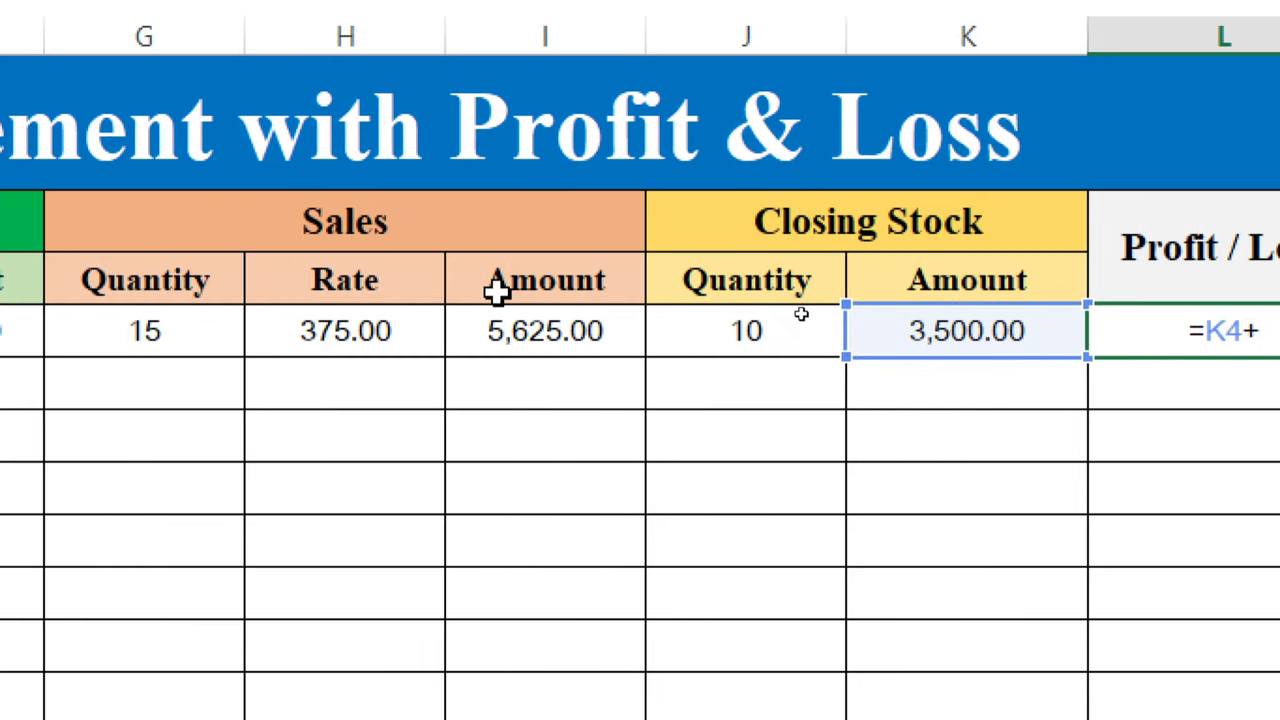
left_click(539, 337)
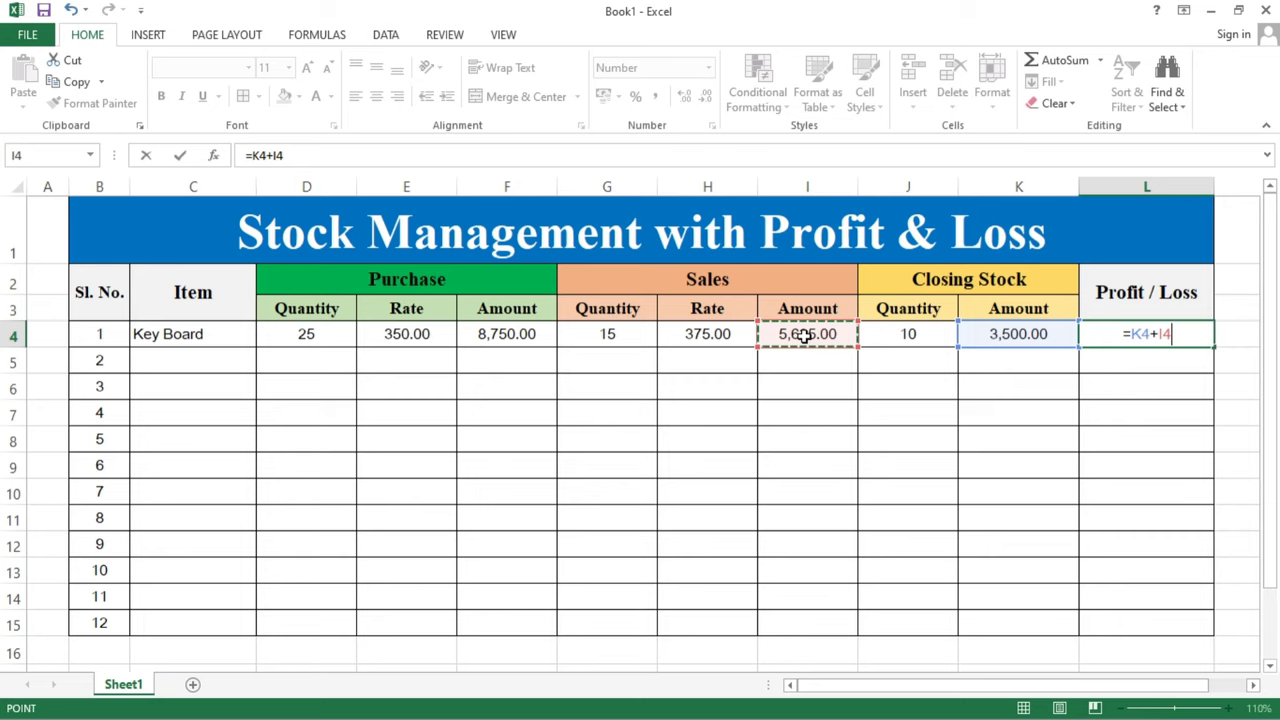
type("-")
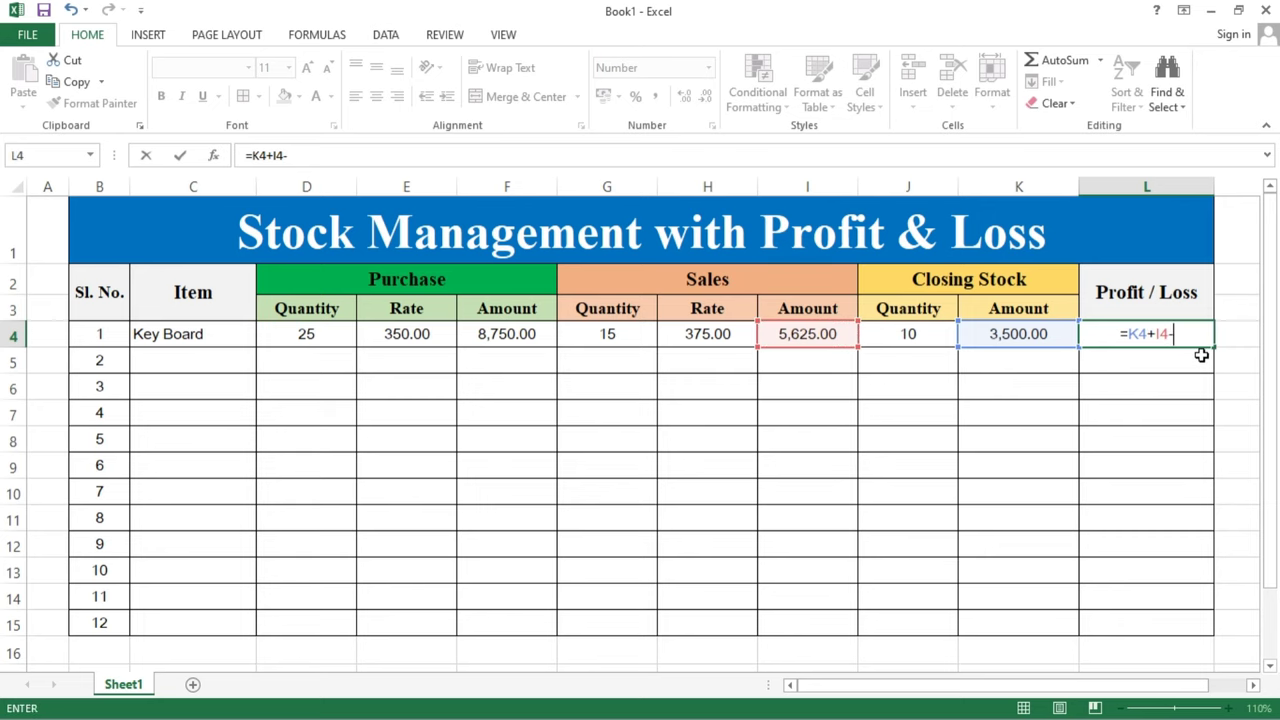
left_click(524, 335)
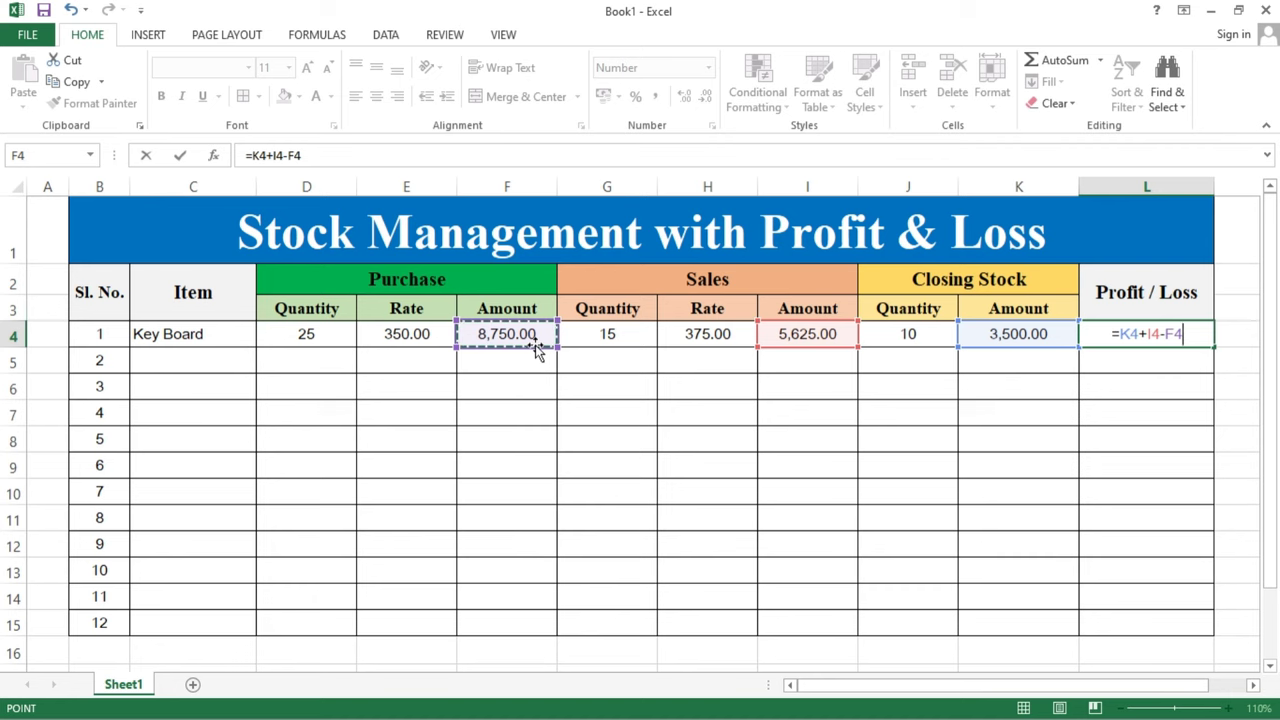
key("Return")
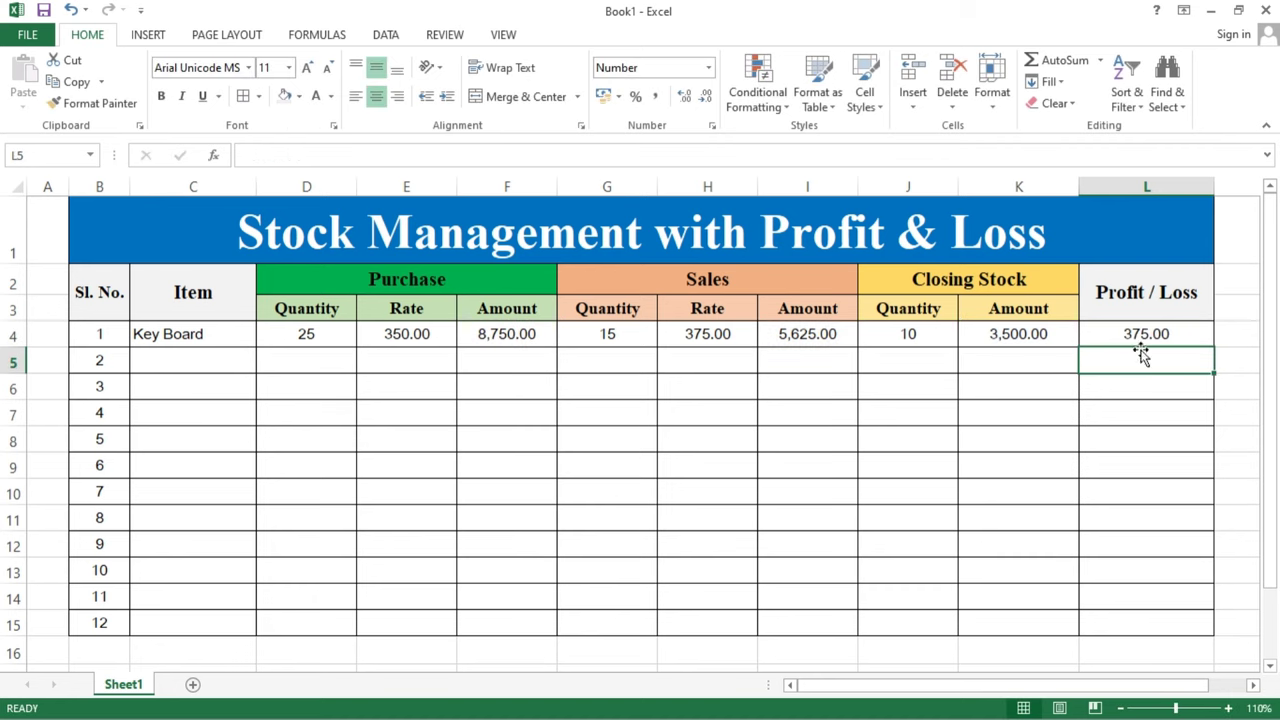
Step: Fill the F4, I4, J4, K4 and L4 formulas down through row 15
left_click(1162, 334)
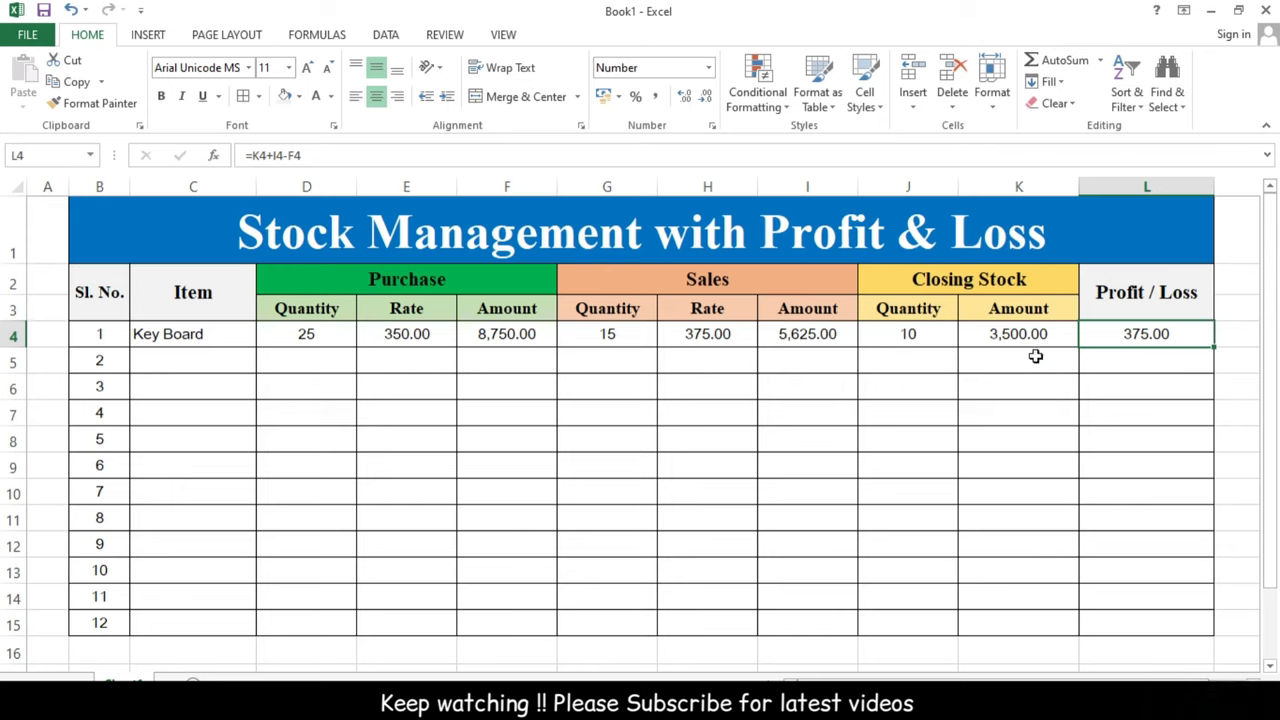
left_click(522, 336)
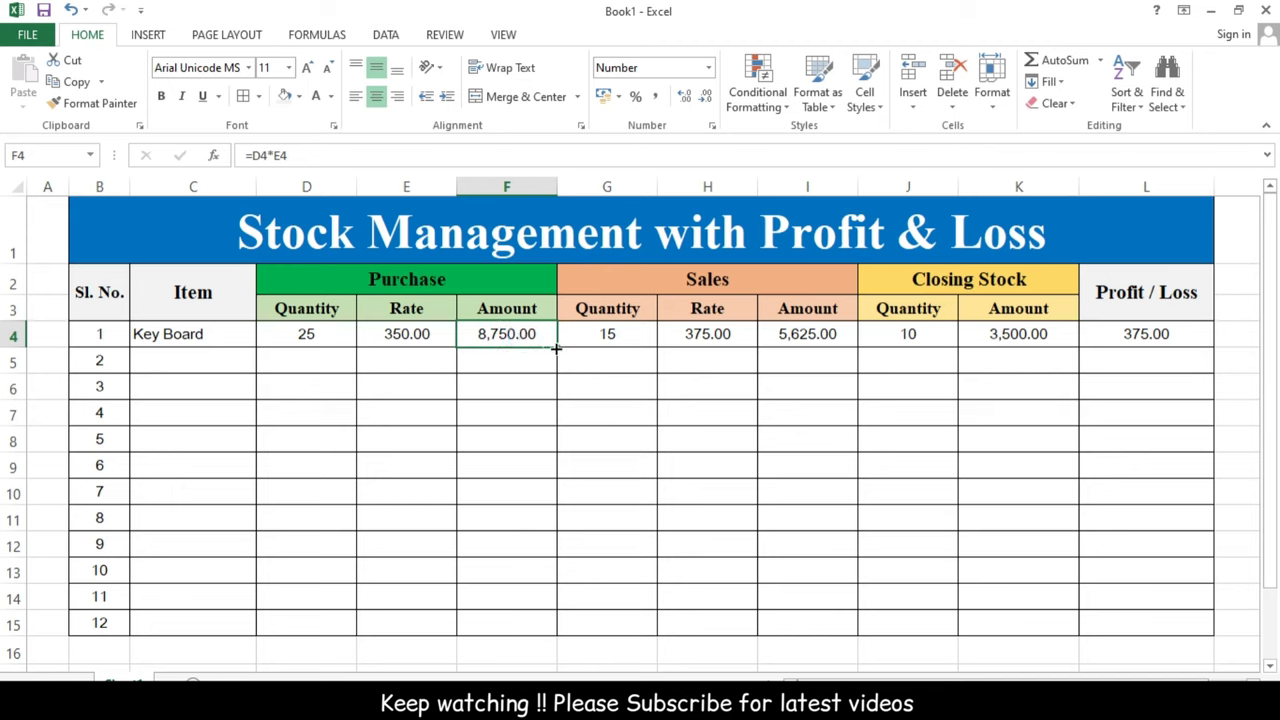
left_click_drag(556, 347, 544, 638)
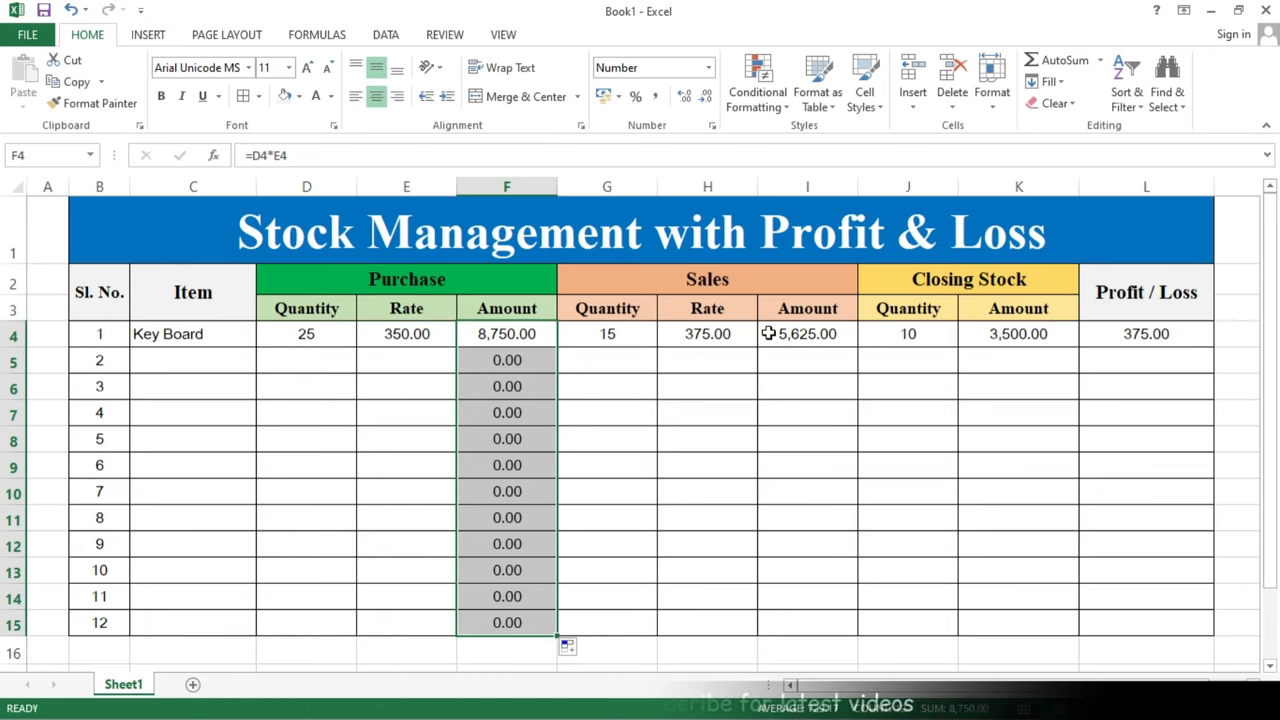
left_click(818, 340)
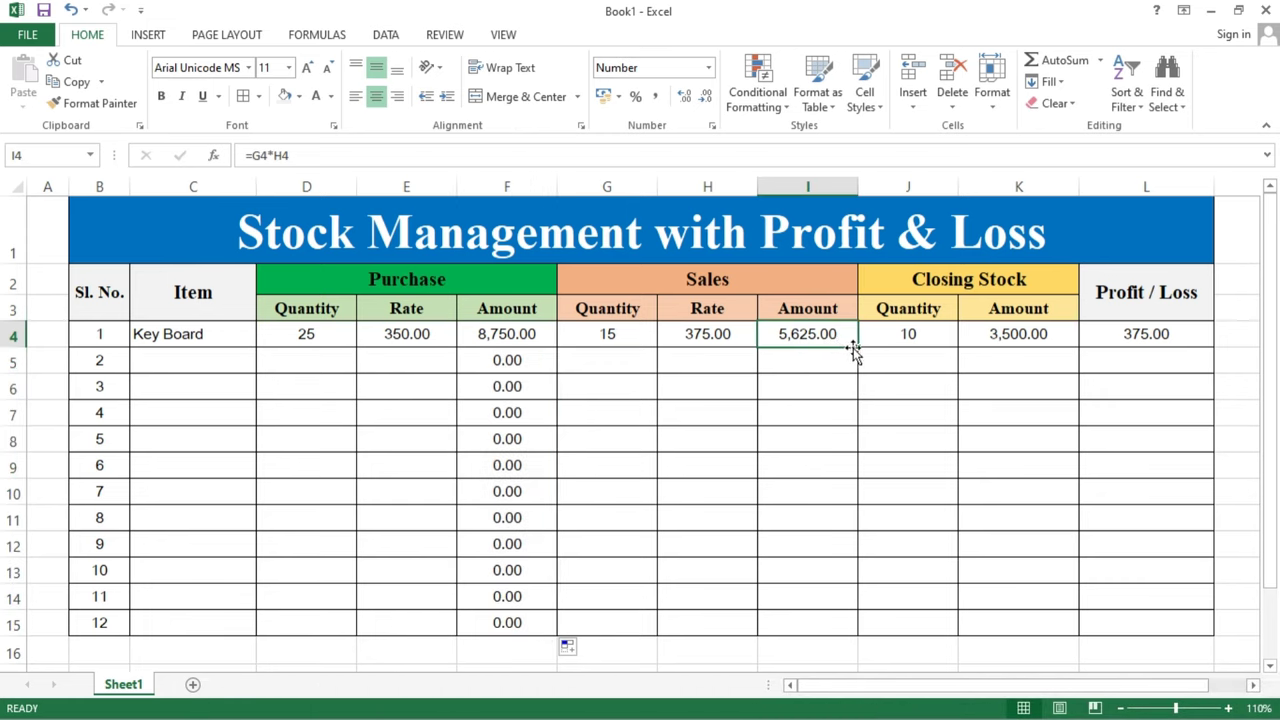
left_click_drag(855, 346, 837, 626)
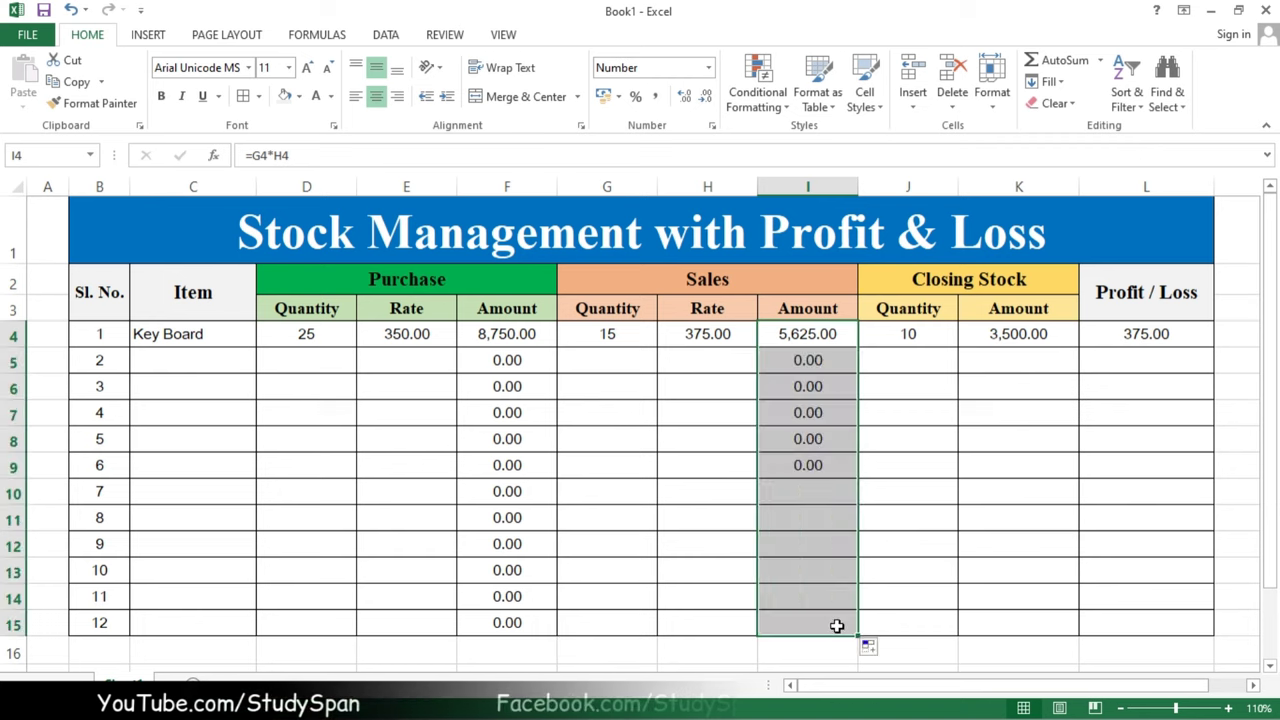
left_click(942, 336)
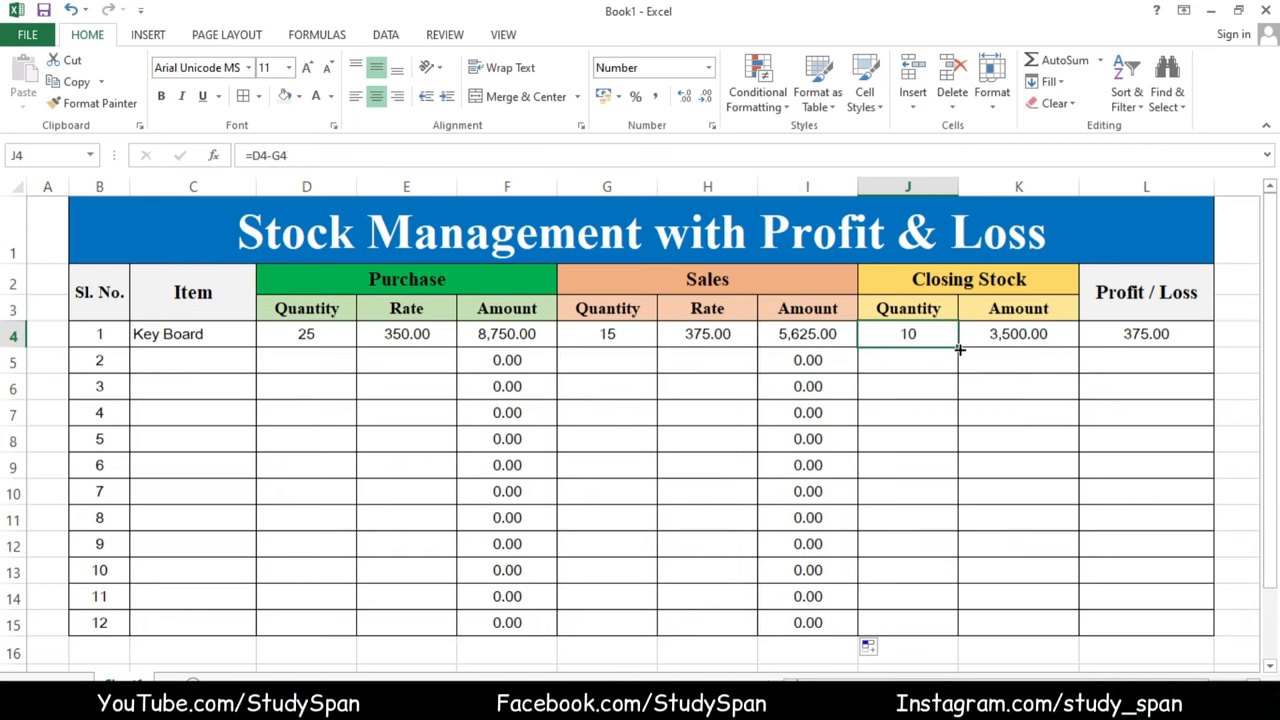
left_click_drag(958, 349, 954, 630)
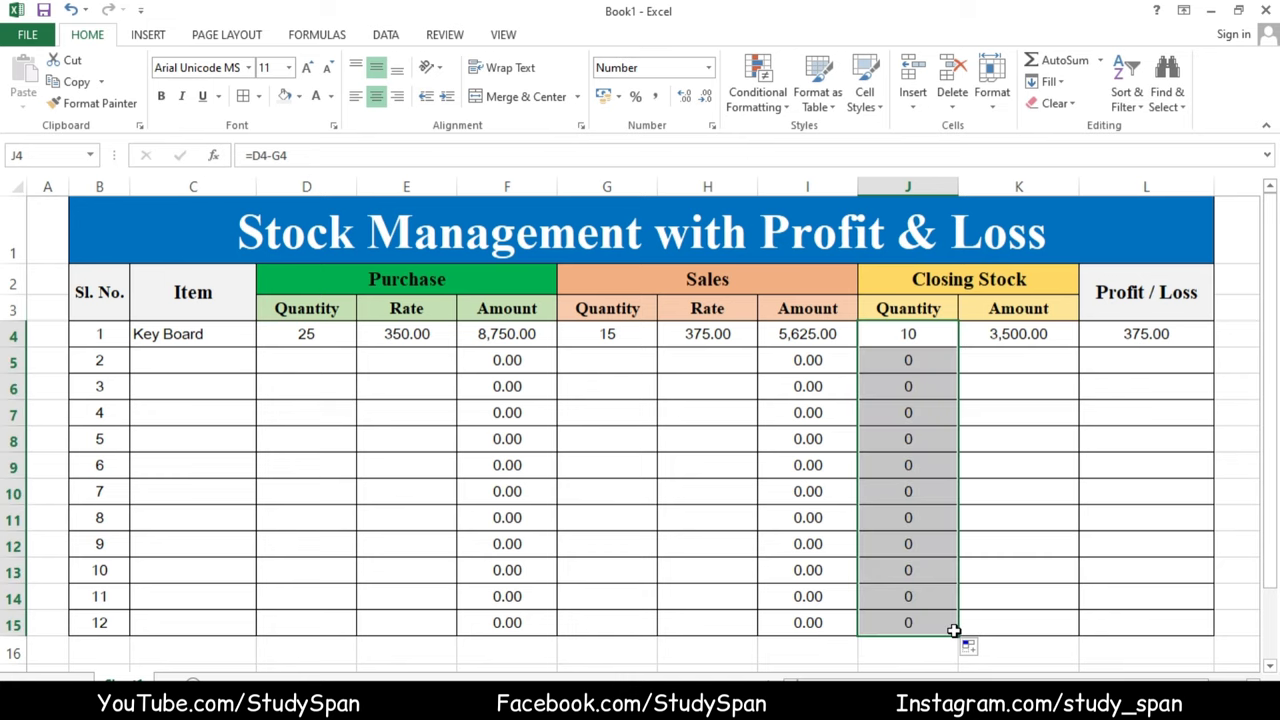
left_click(1037, 338)
left_click_drag(1080, 347, 1062, 628)
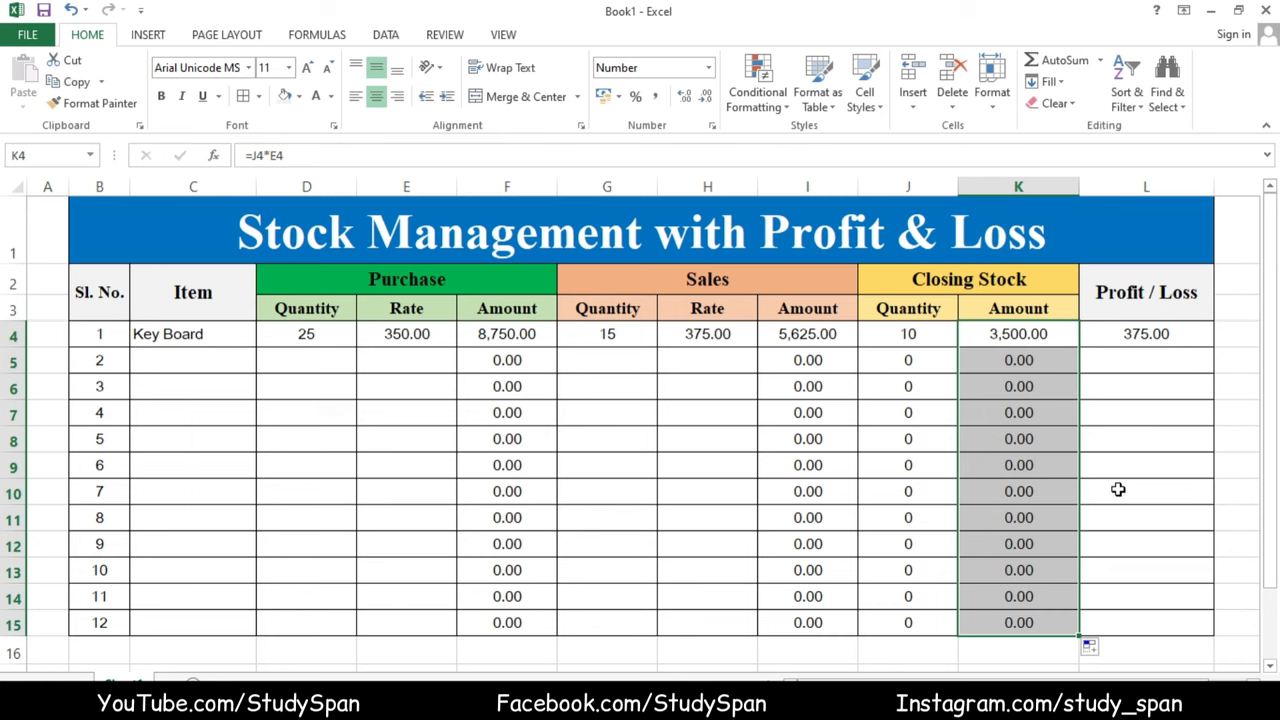
left_click(1163, 334)
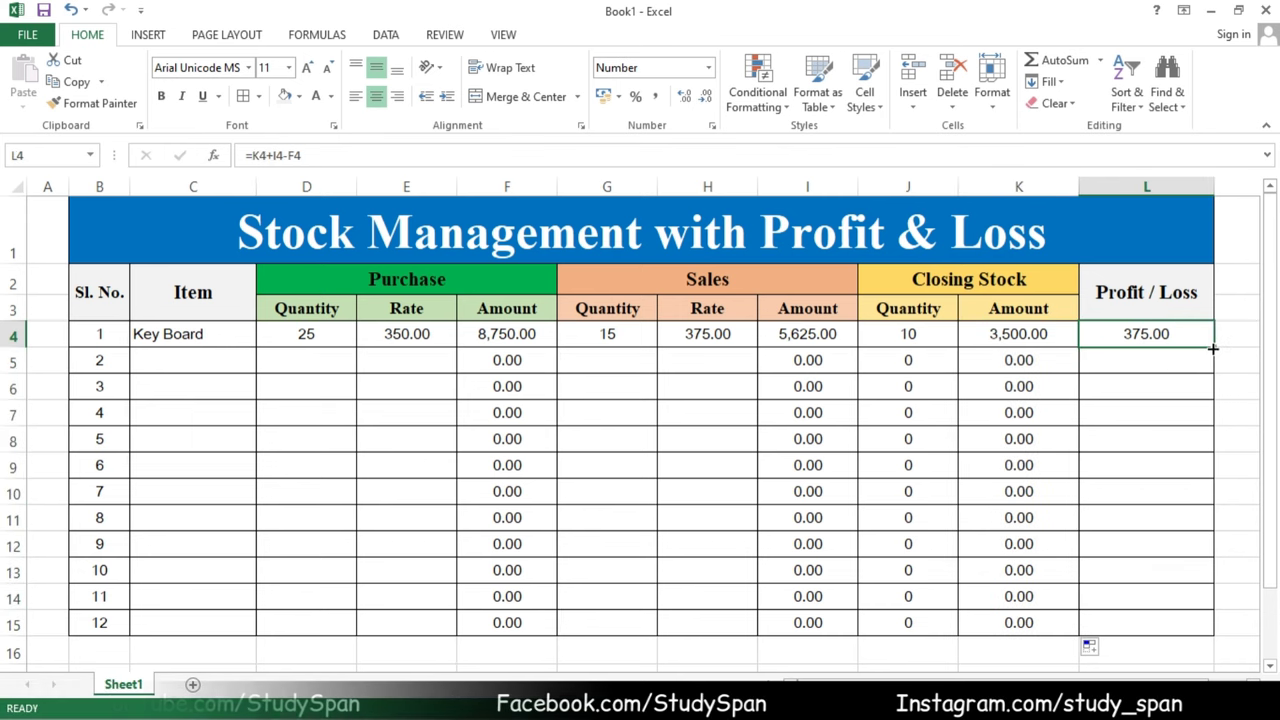
left_click_drag(1212, 348, 1199, 637)
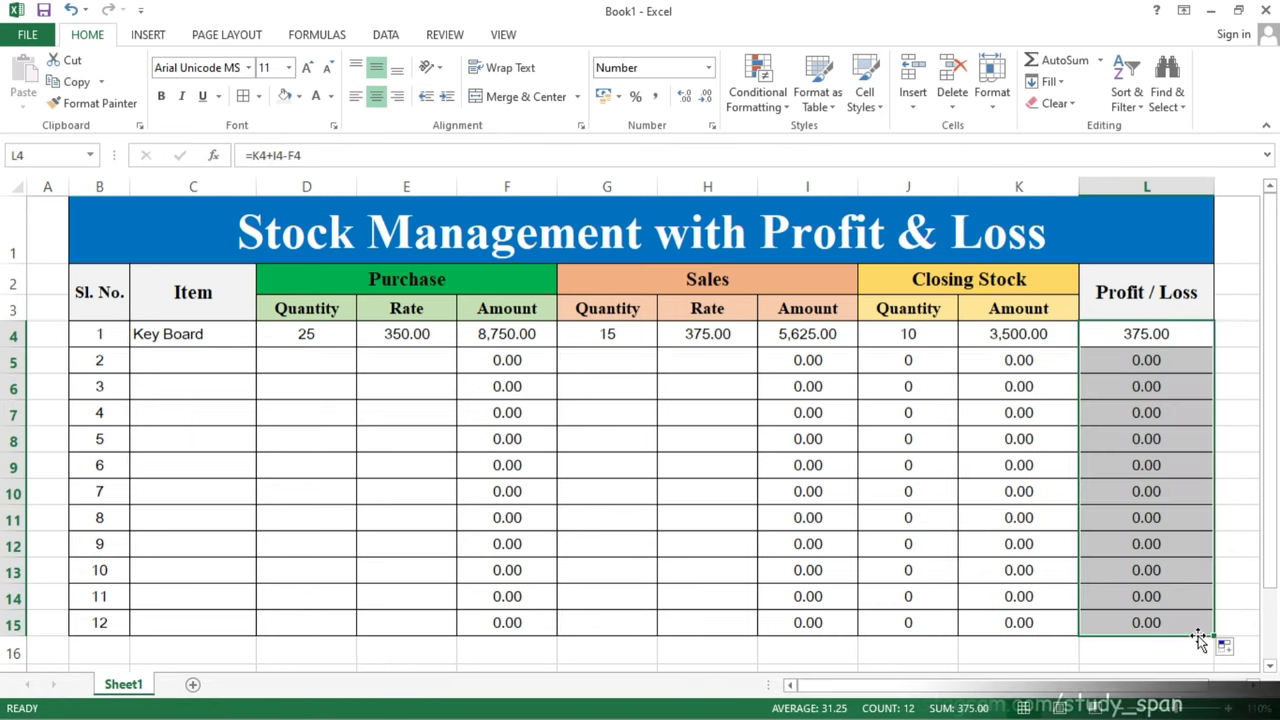
left_click(223, 357)
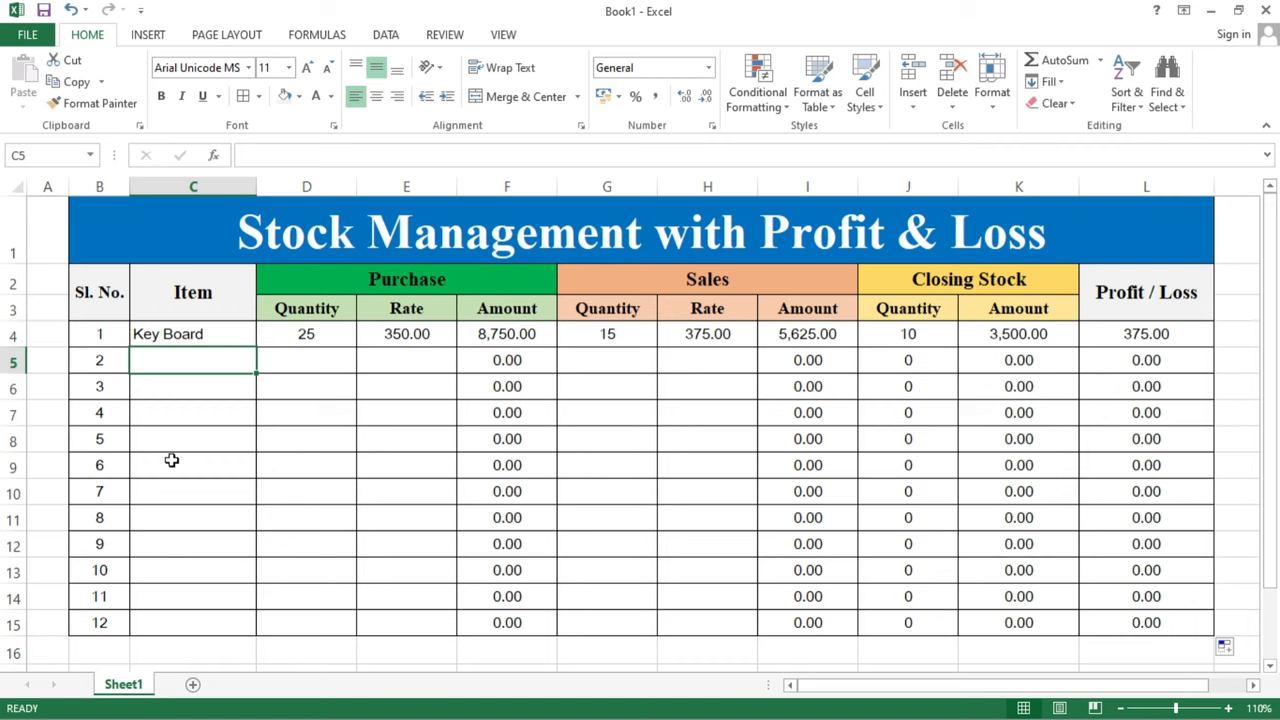
Step: Enter Mouse in row 5 with purchase quantity 20 at rate 190
type("Mouse")
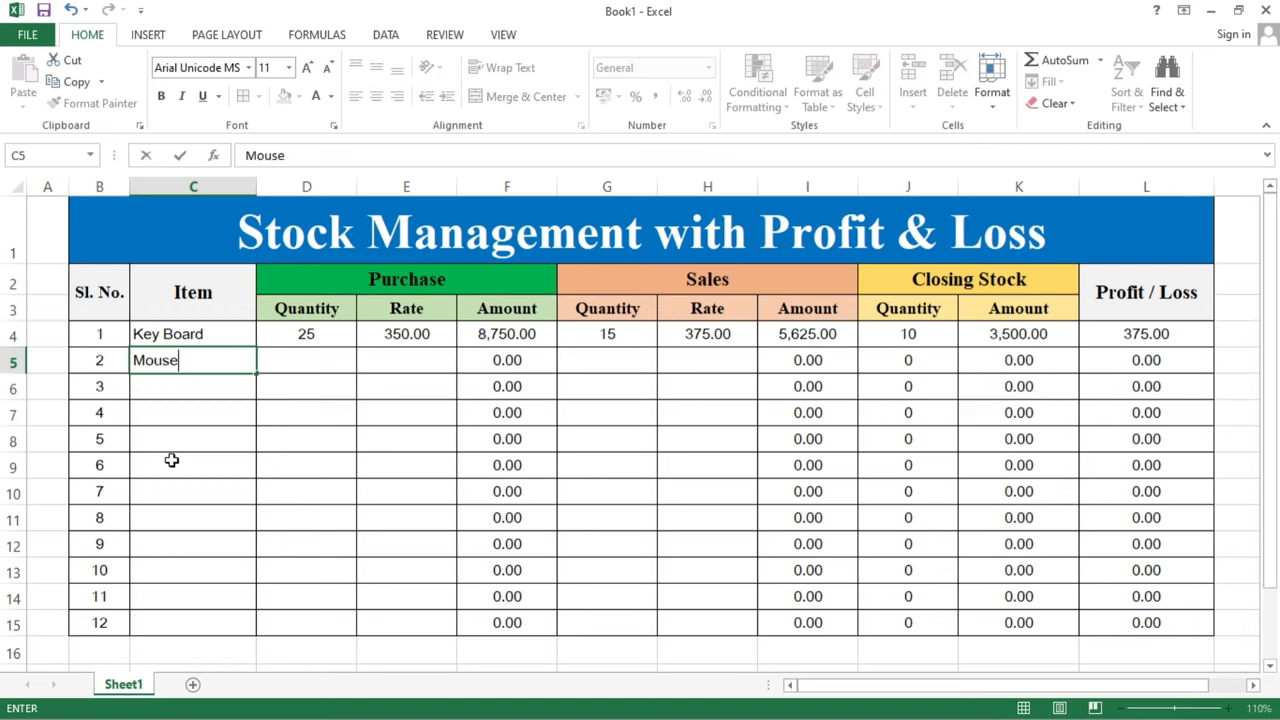
key("Tab")
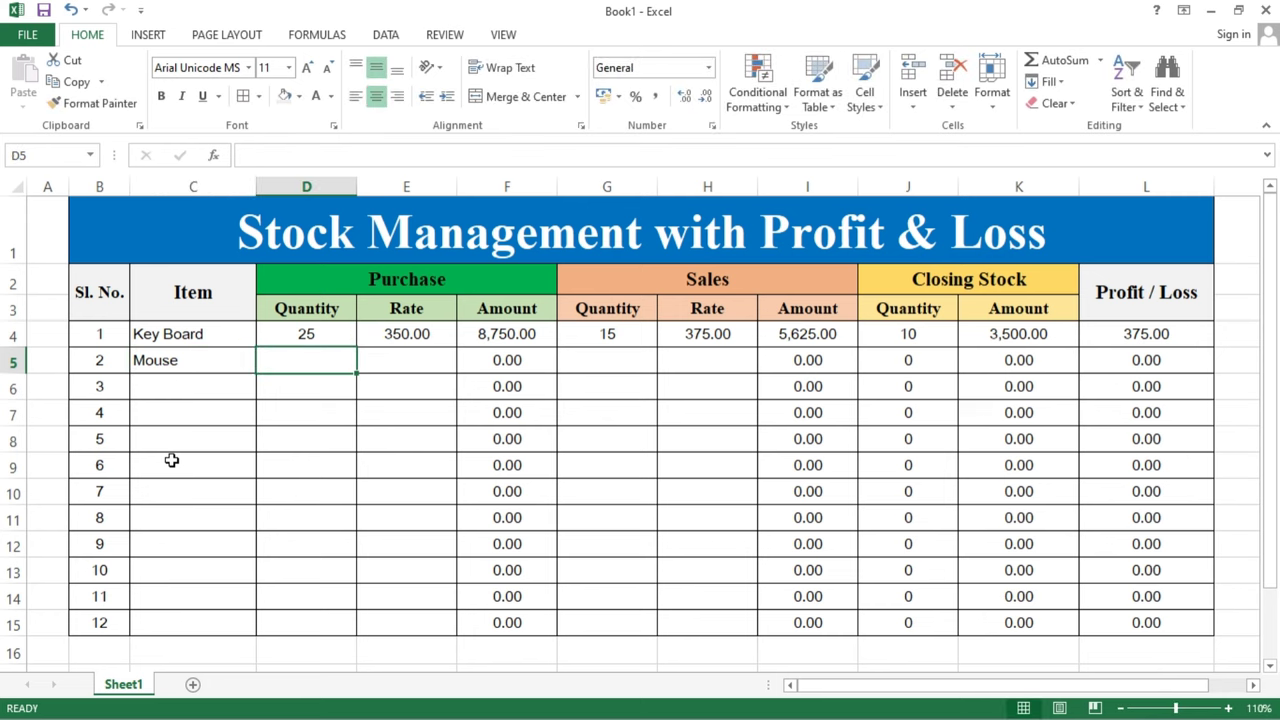
type("2")
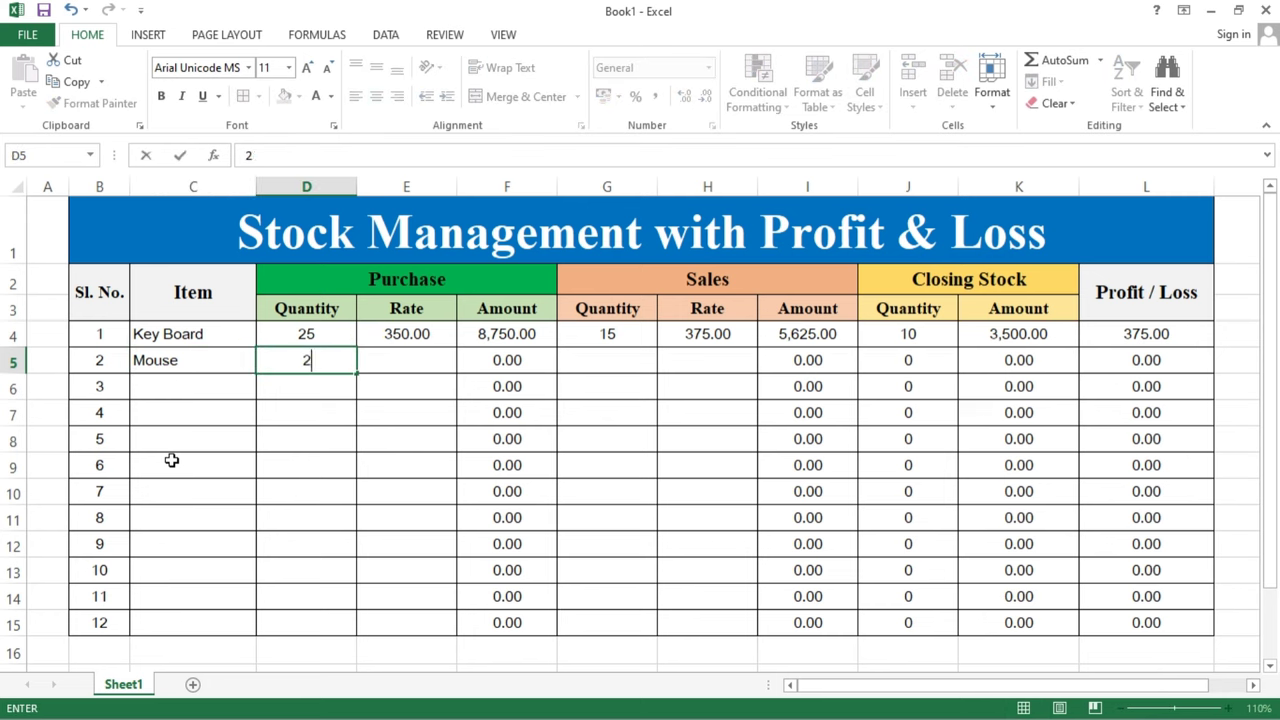
type("0")
key("Tab")
type("1")
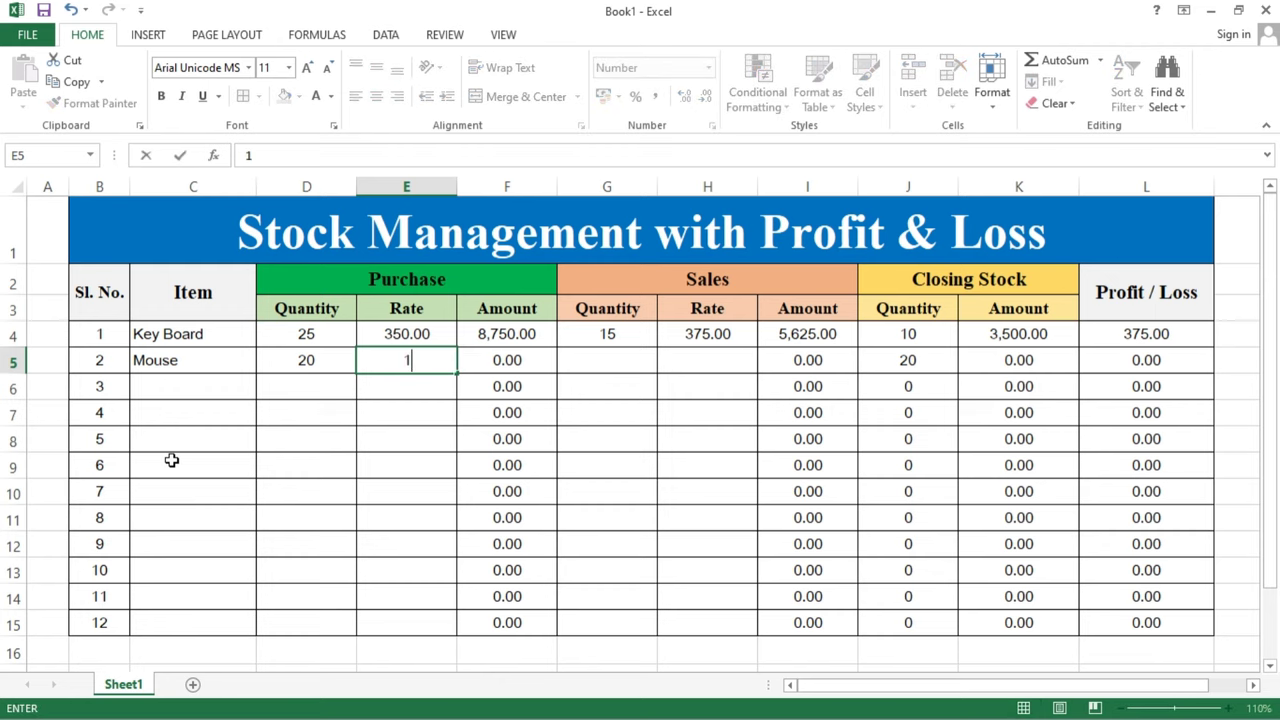
type("90")
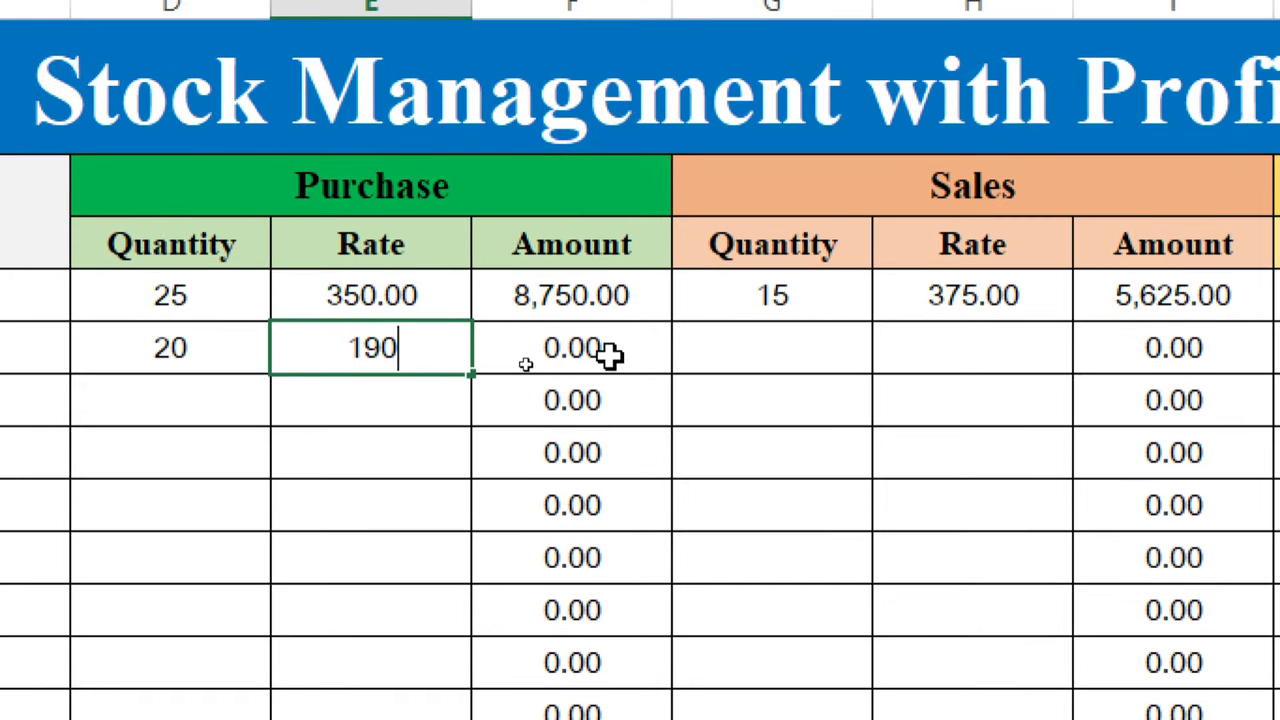
left_click(610, 354)
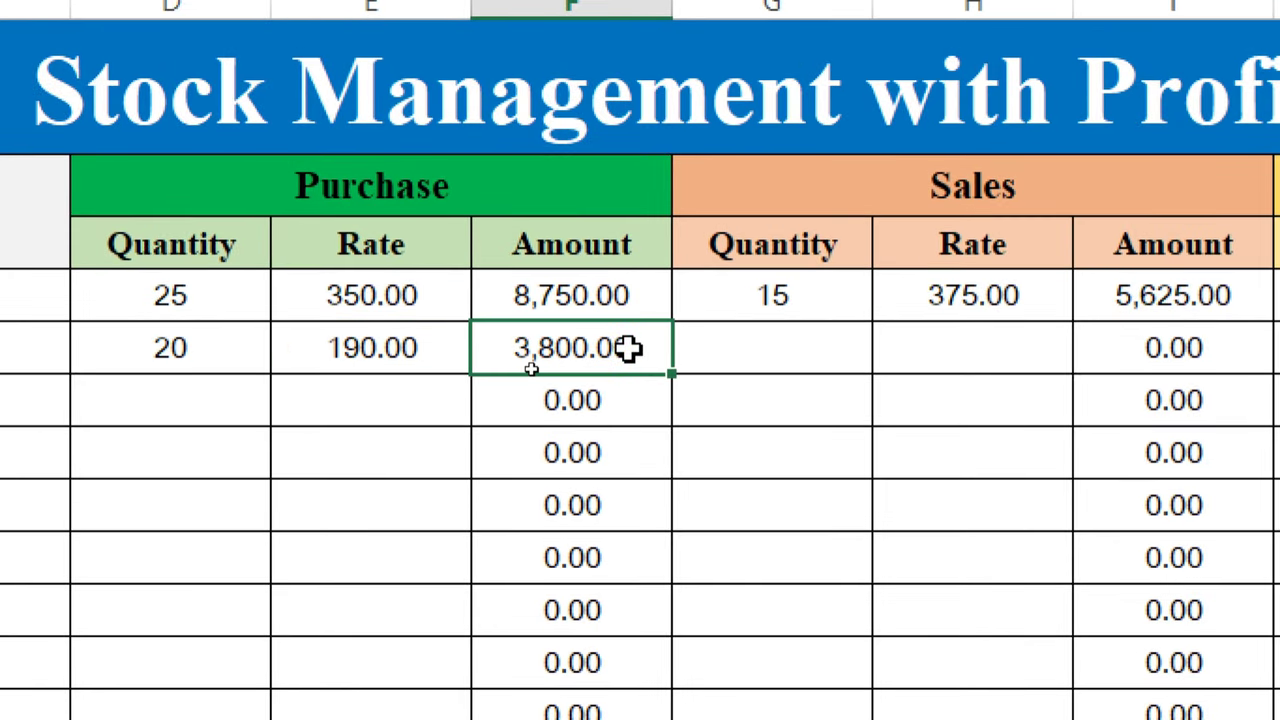
Step: Enter Mouse's sales of 12 at 210, leaving closing stock 8 and profit 240.00
left_click(775, 348)
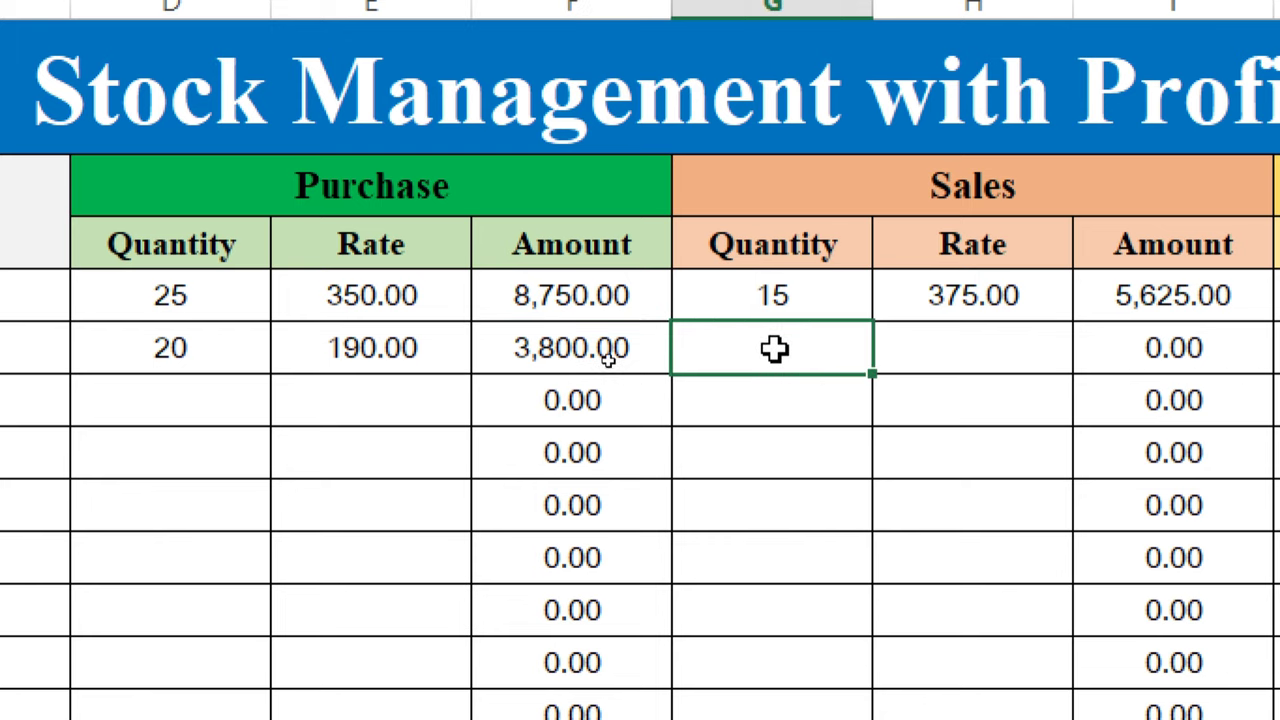
type("12")
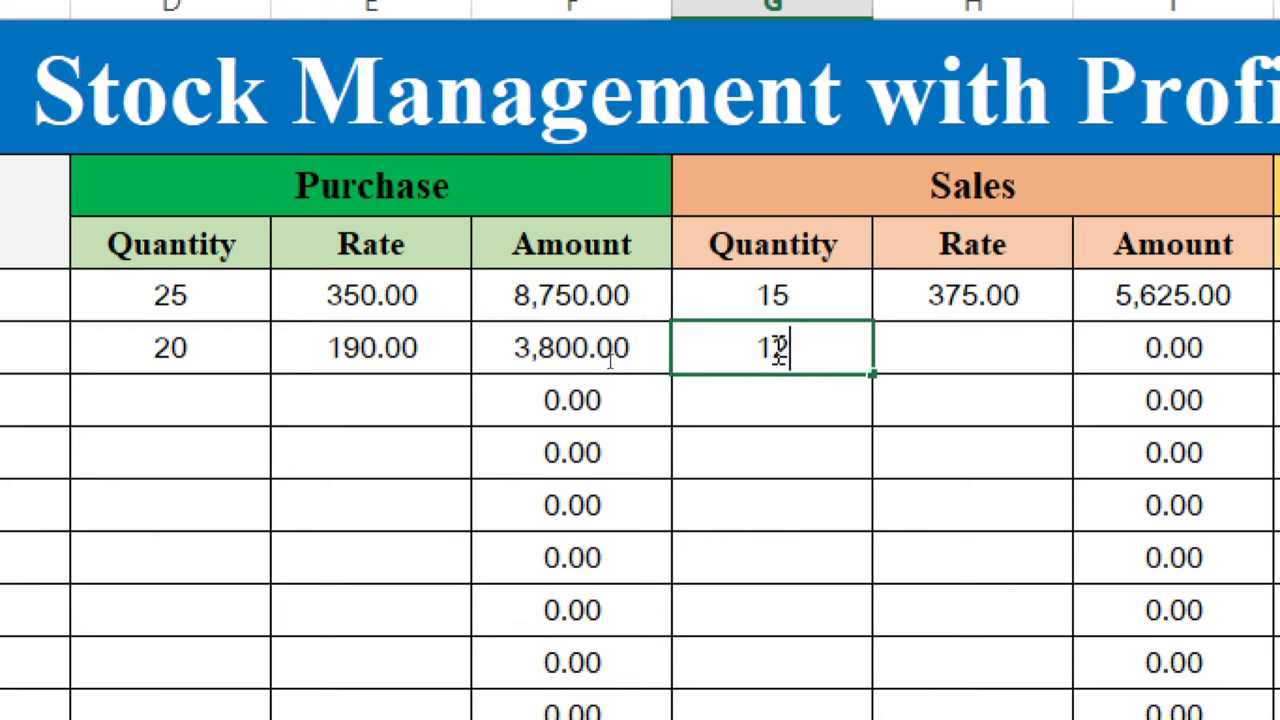
key("Tab")
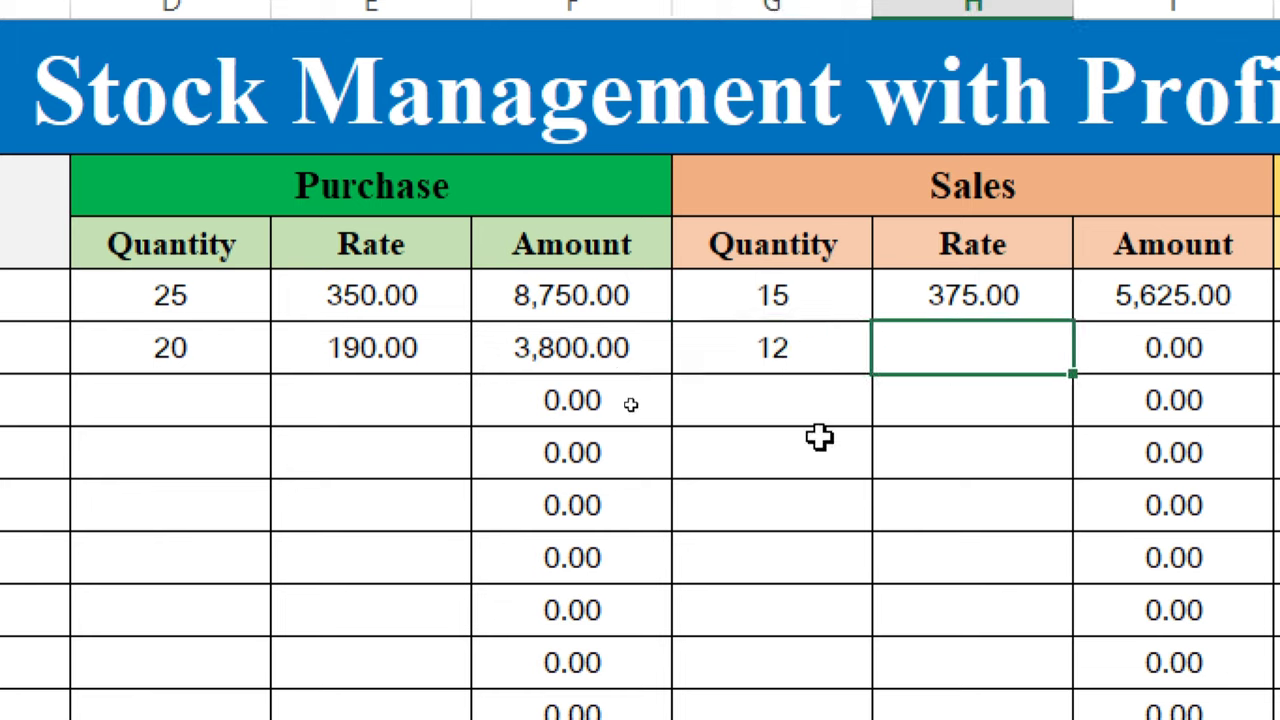
type("210")
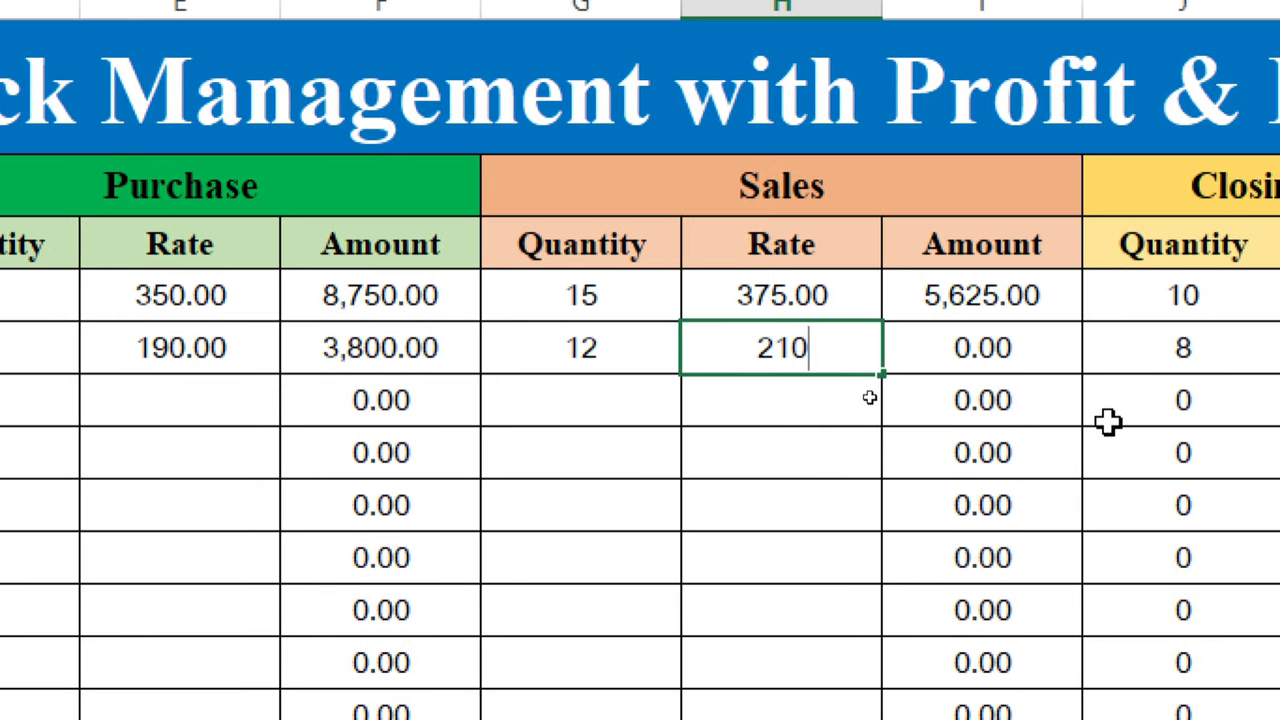
key("Tab")
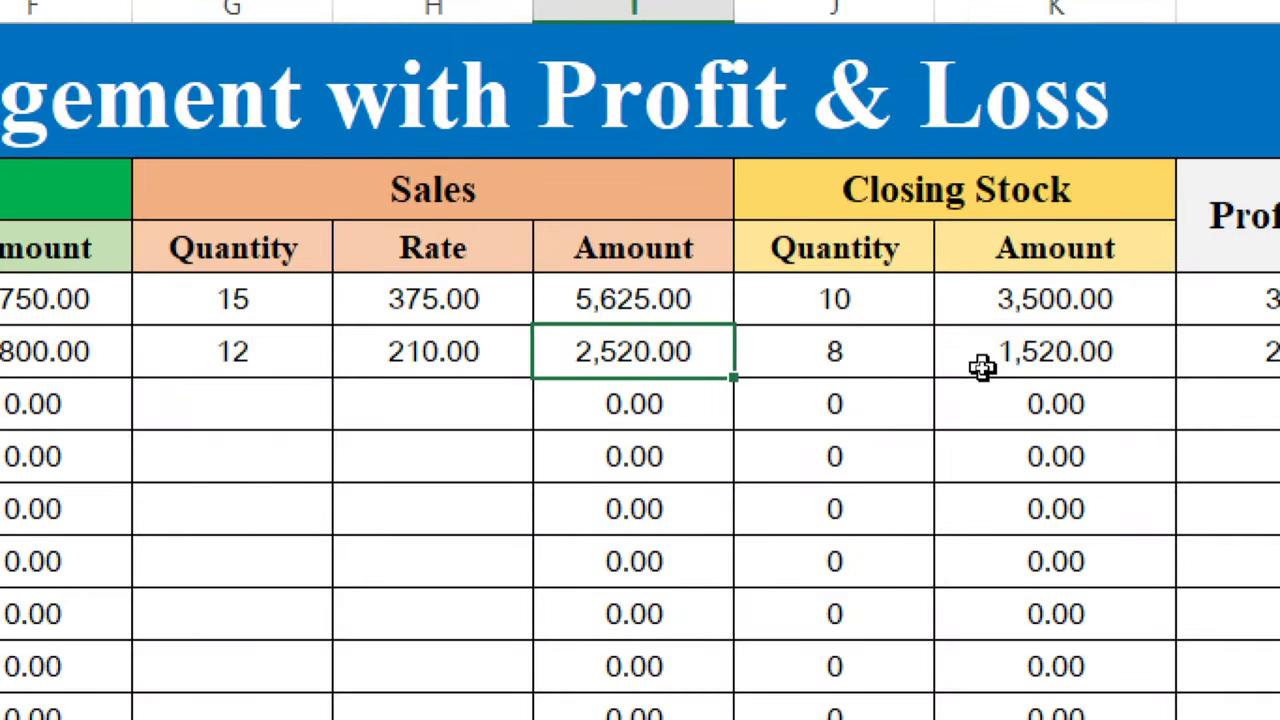
left_click(912, 362)
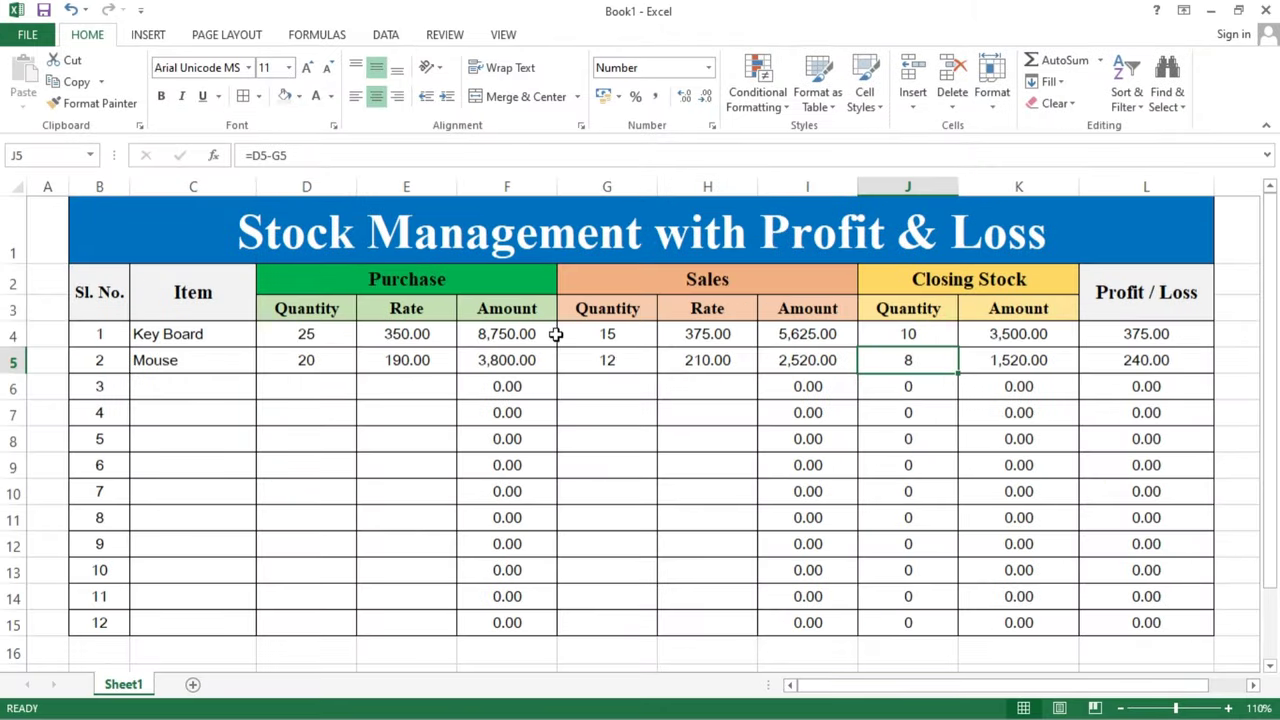
Step: Add UPS in row 6 with purchase quantity 14 at rate 1750
left_click(553, 335)
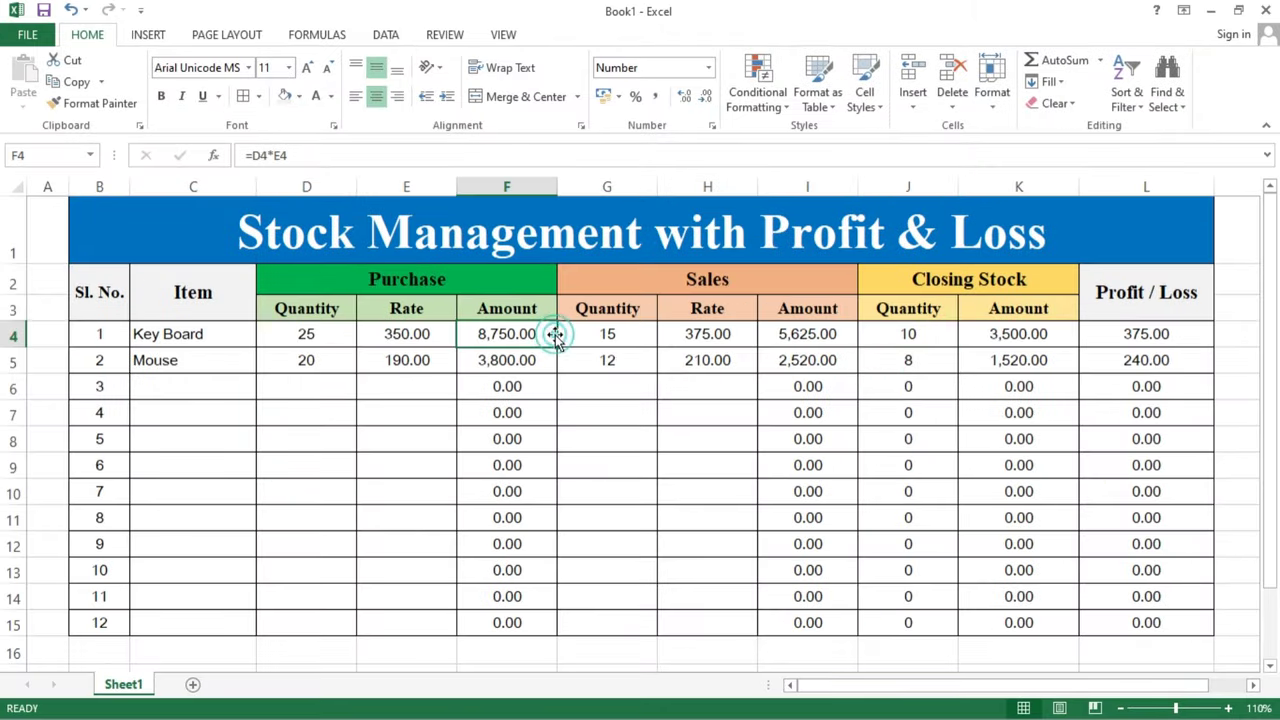
left_click(166, 390)
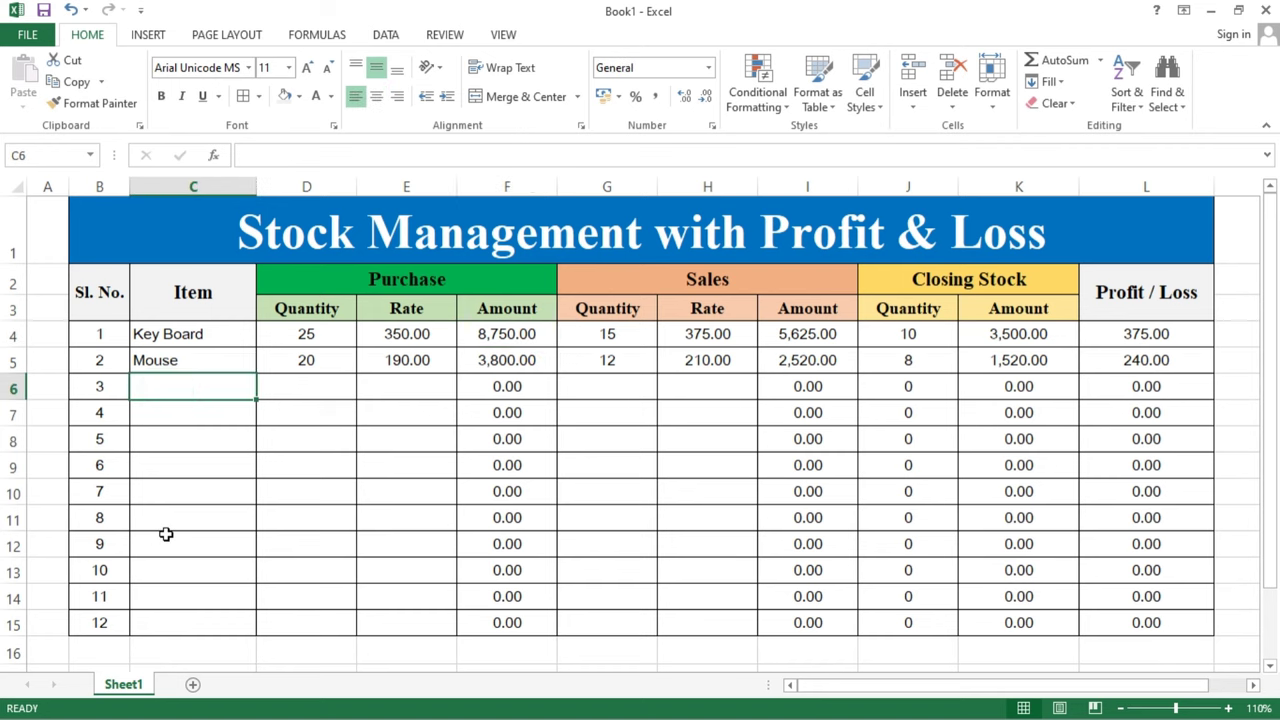
type("UP")
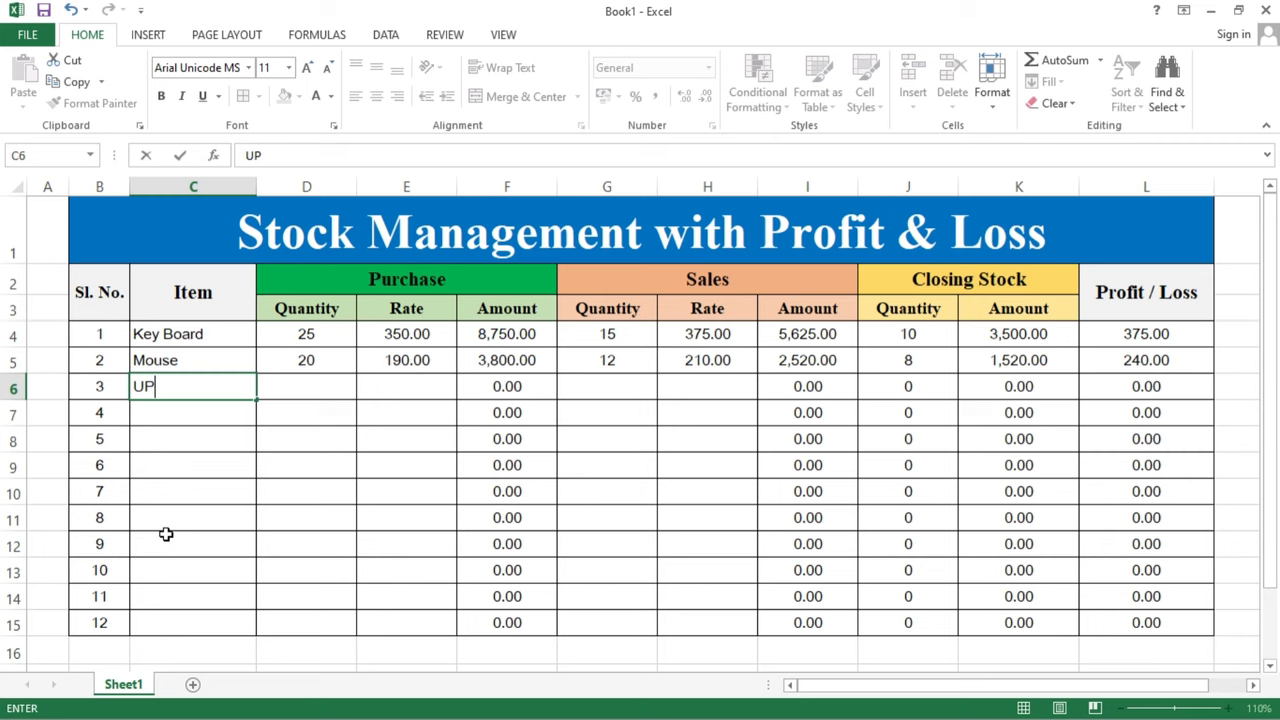
type("S")
key("Tab")
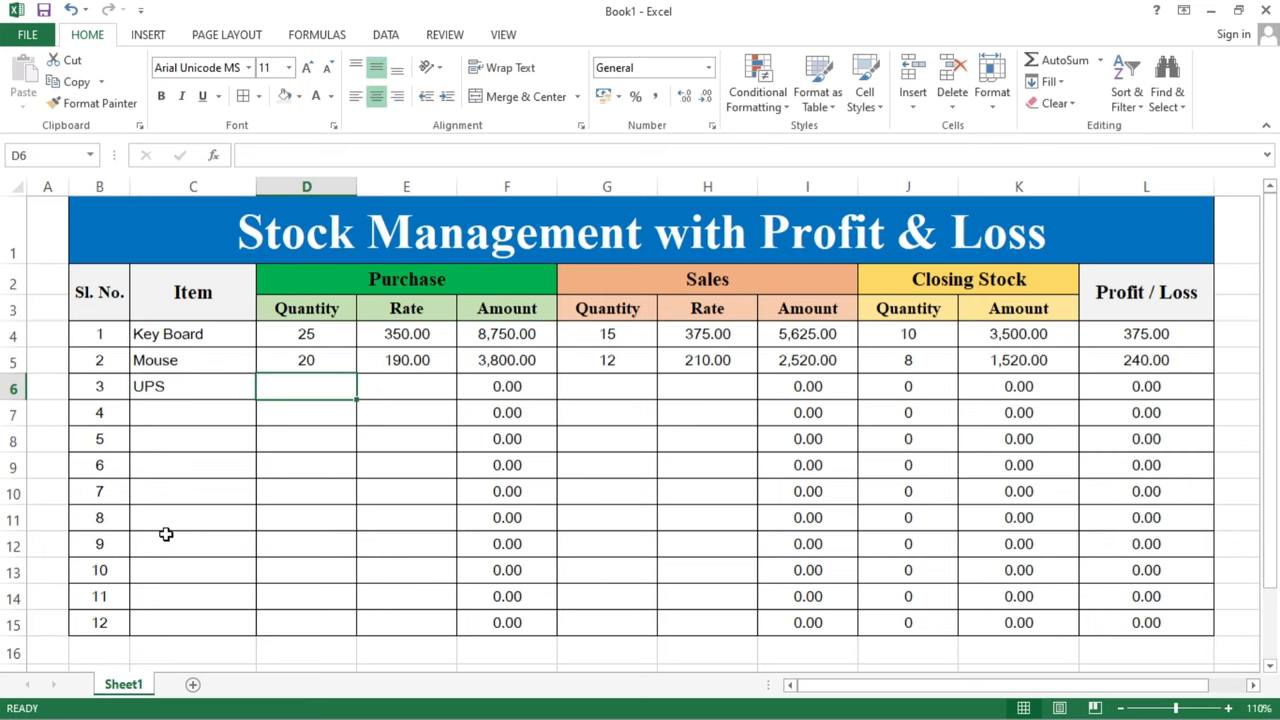
type("14")
key("Tab")
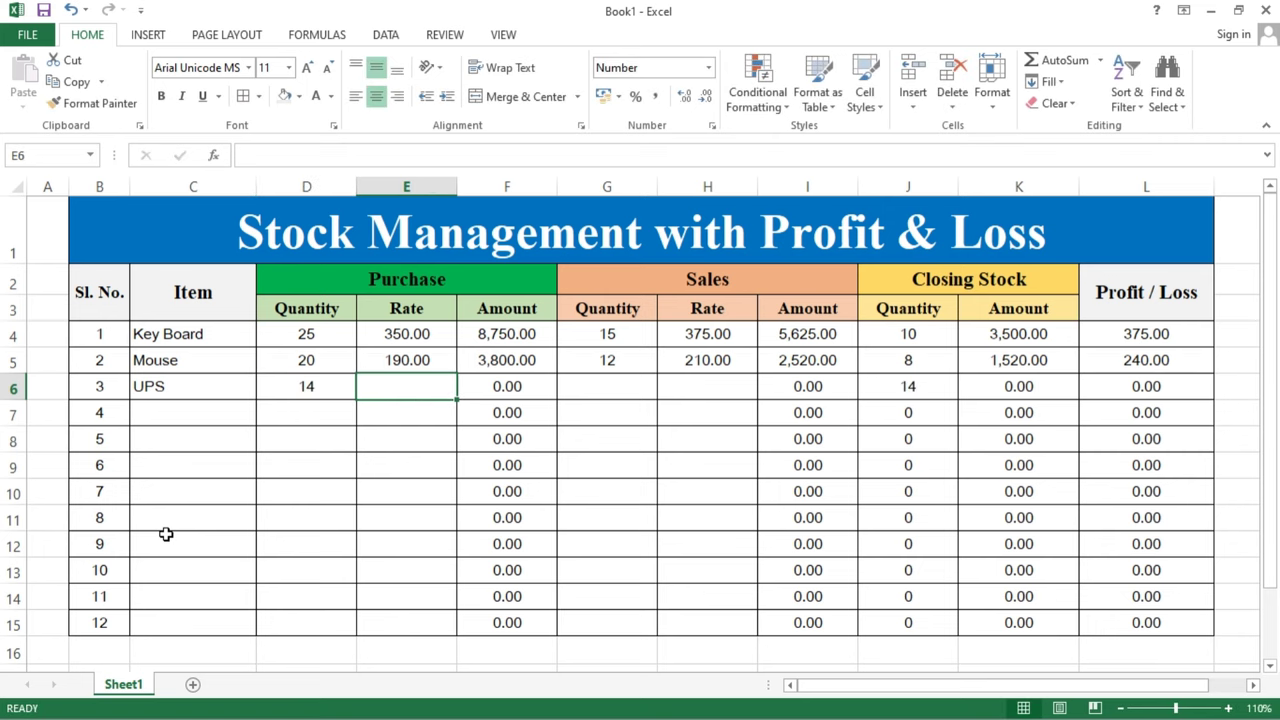
type("1750")
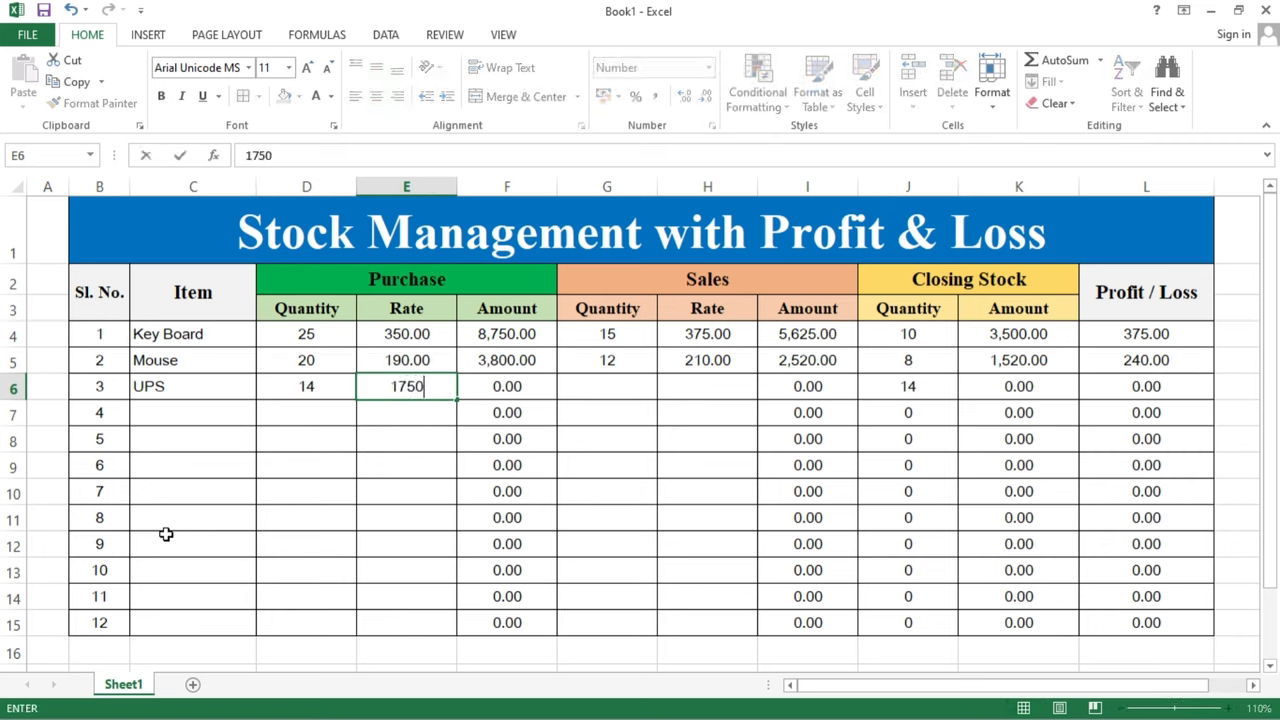
key("Tab")
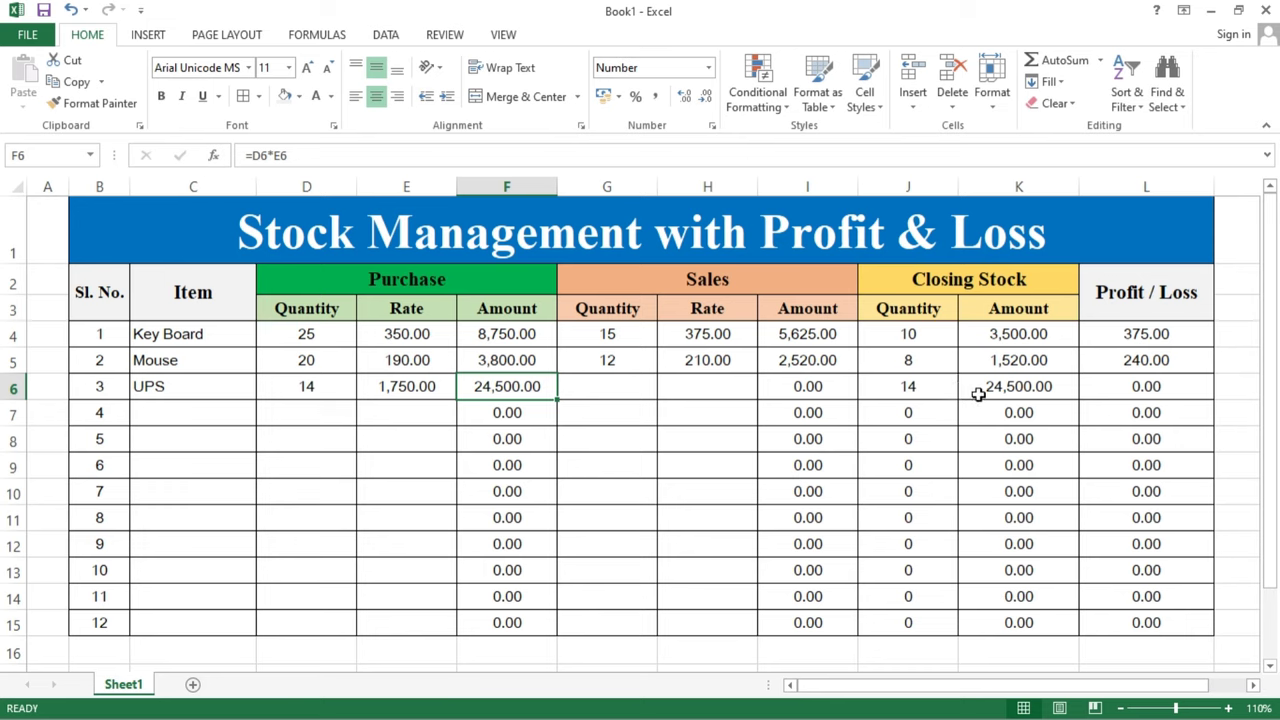
Step: Enter UPS sales of 9 at 1870, giving closing stock 5 and profit 1,080.00
left_click(632, 387)
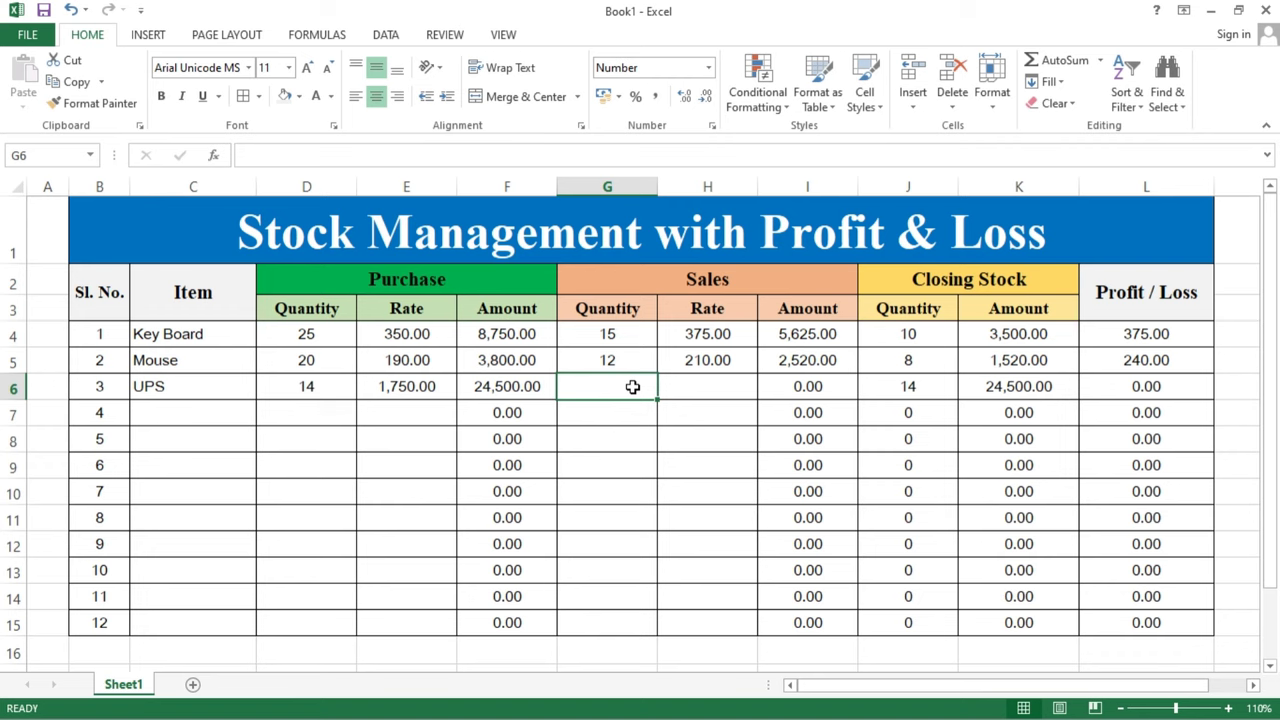
double_click(632, 387)
type("9")
key("Tab")
type("1870")
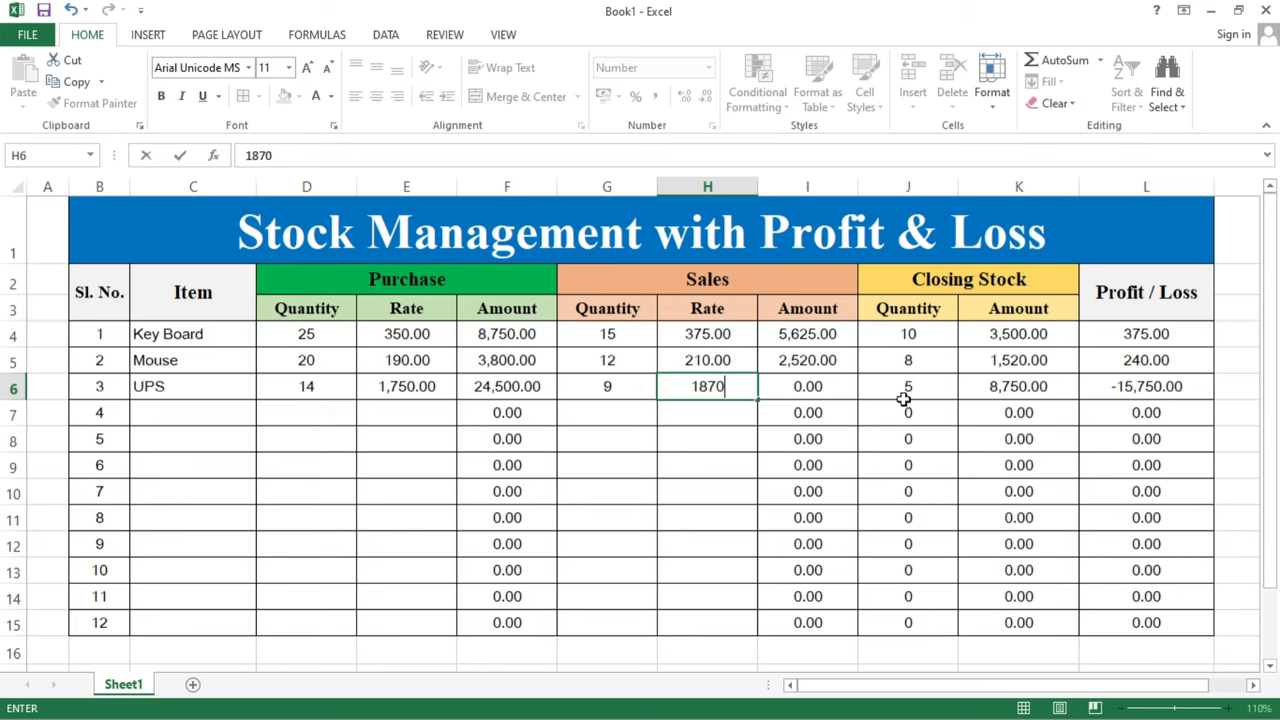
key("Return")
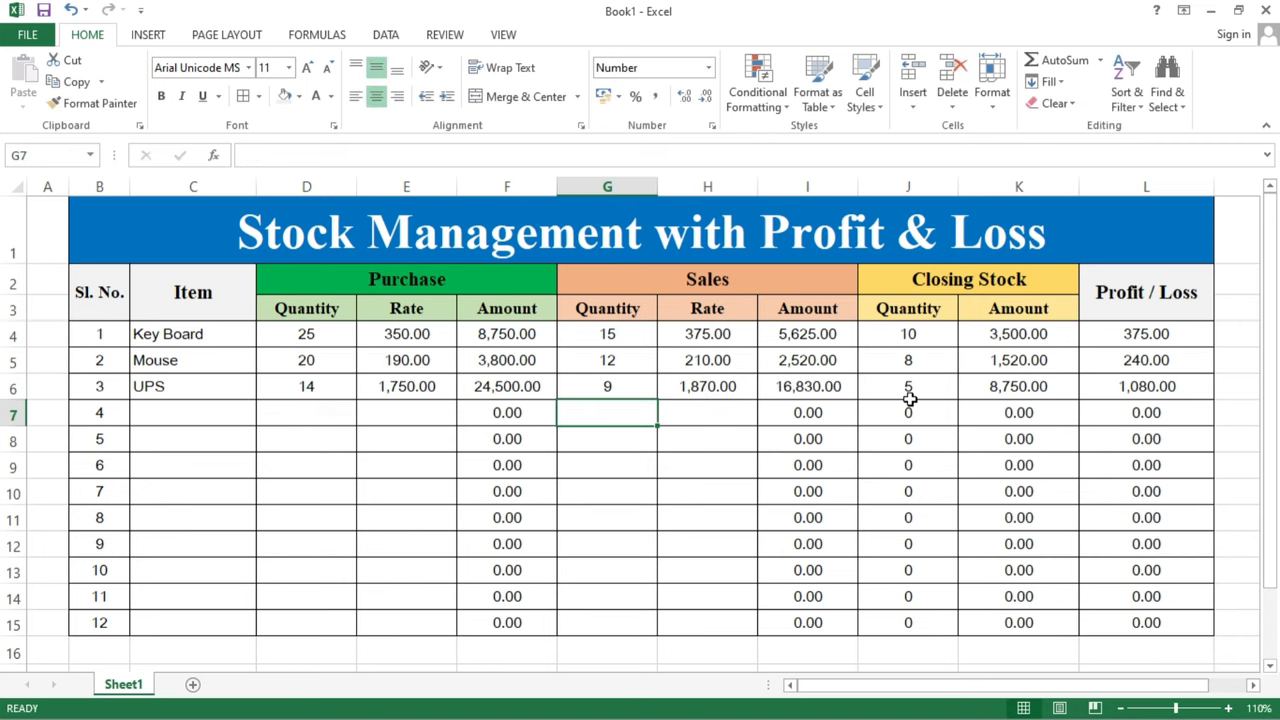
left_click(852, 392)
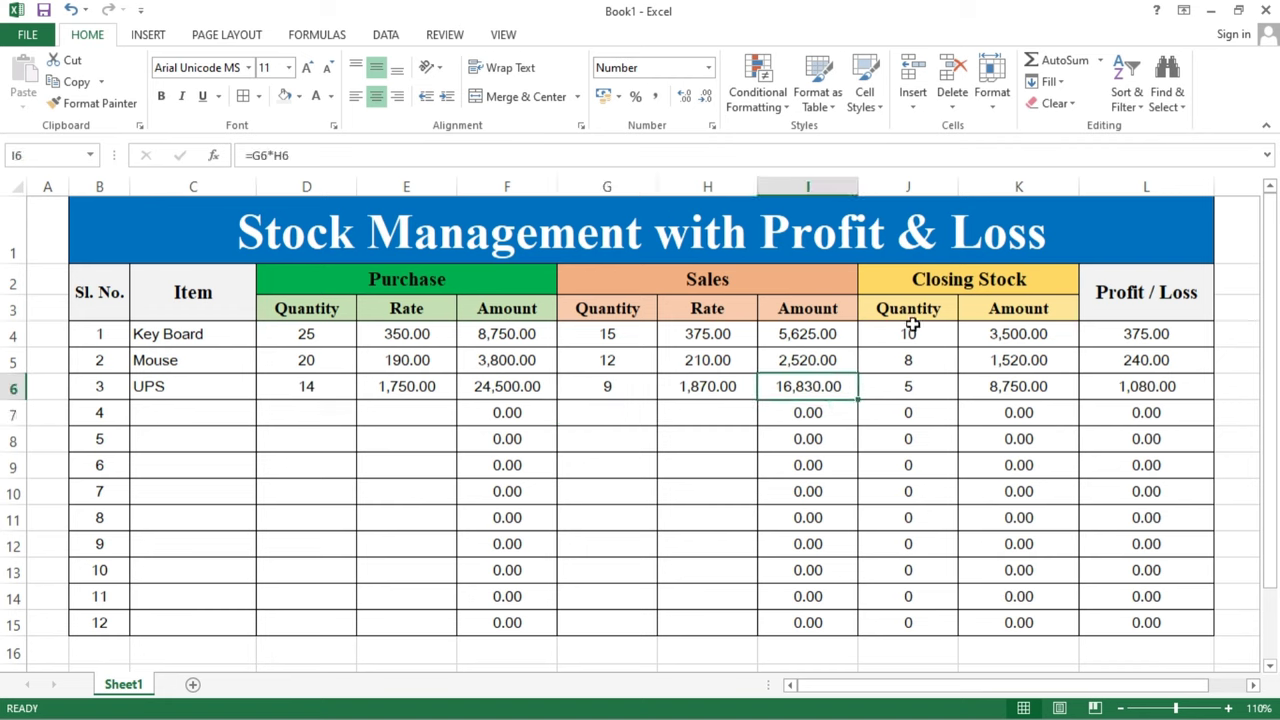
left_click(1028, 389)
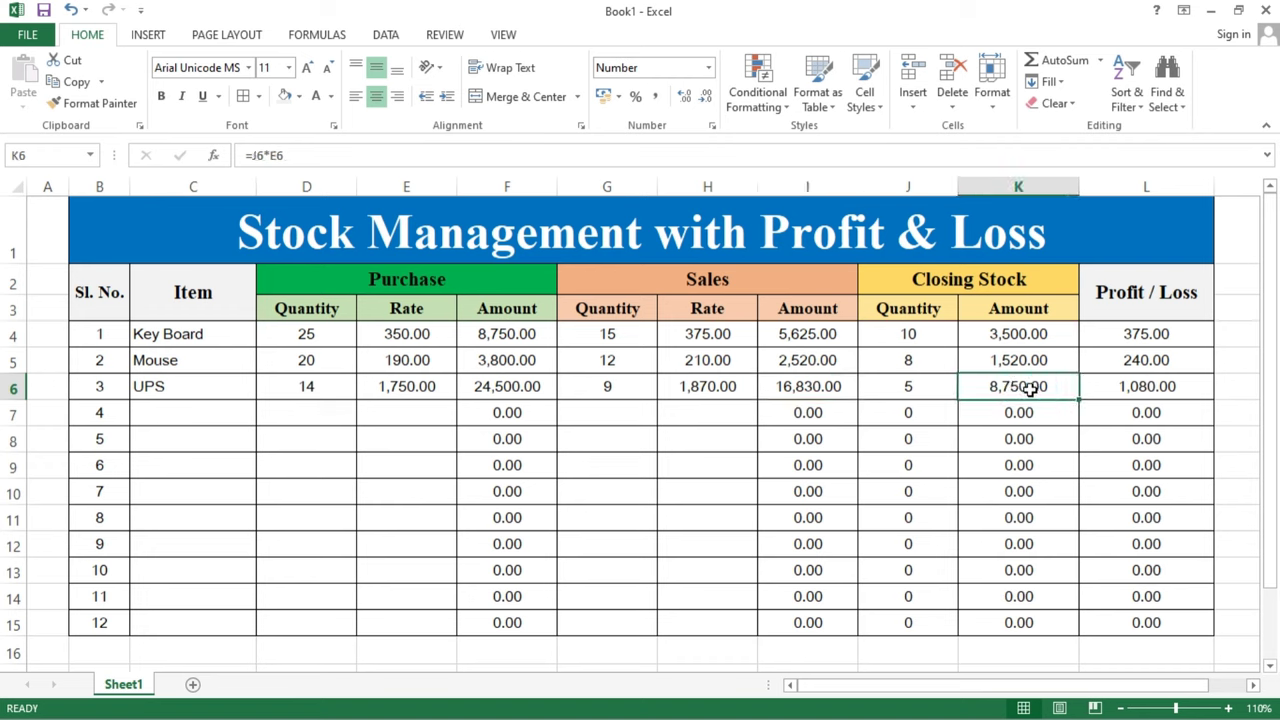
left_click(1188, 390)
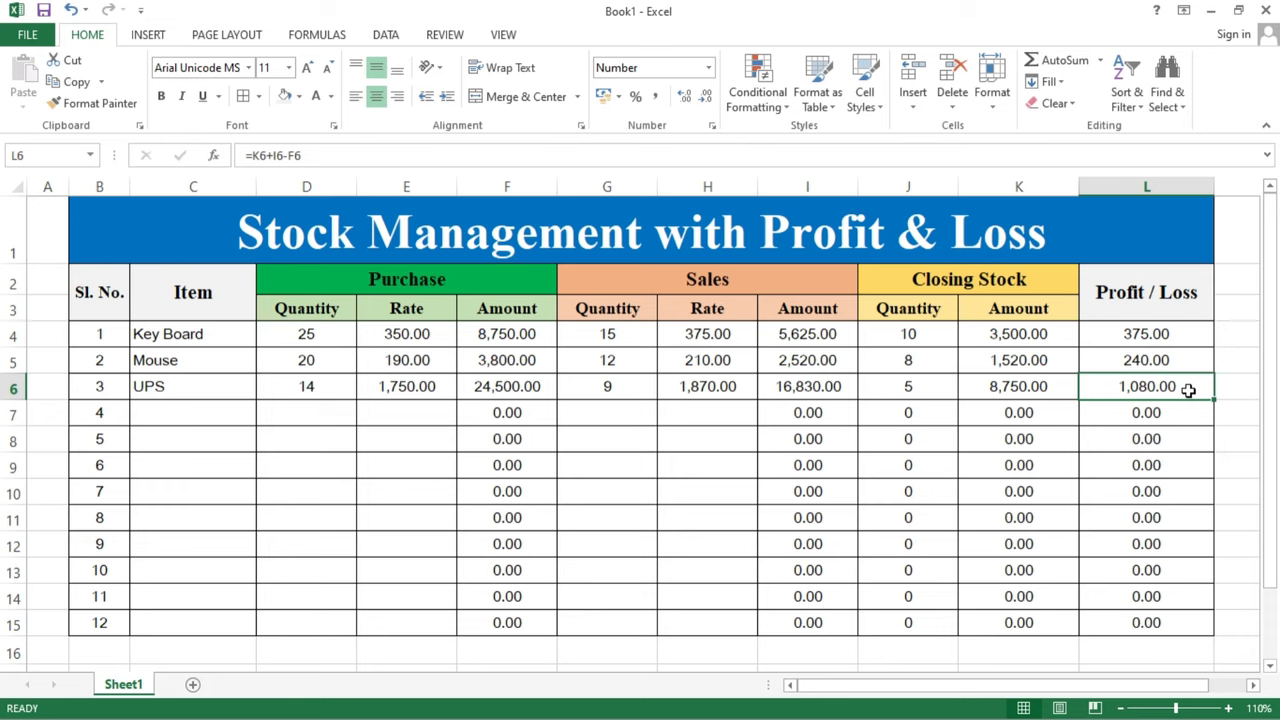